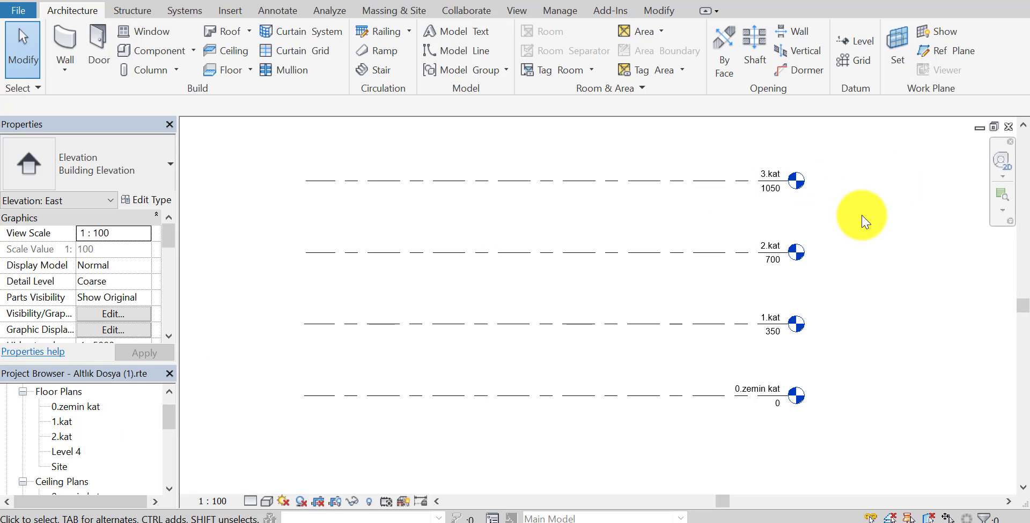
Pan the East elevation to recentre levels 0.zemin kat through 3.kat
middle_click_drag(864, 219, 871, 238)
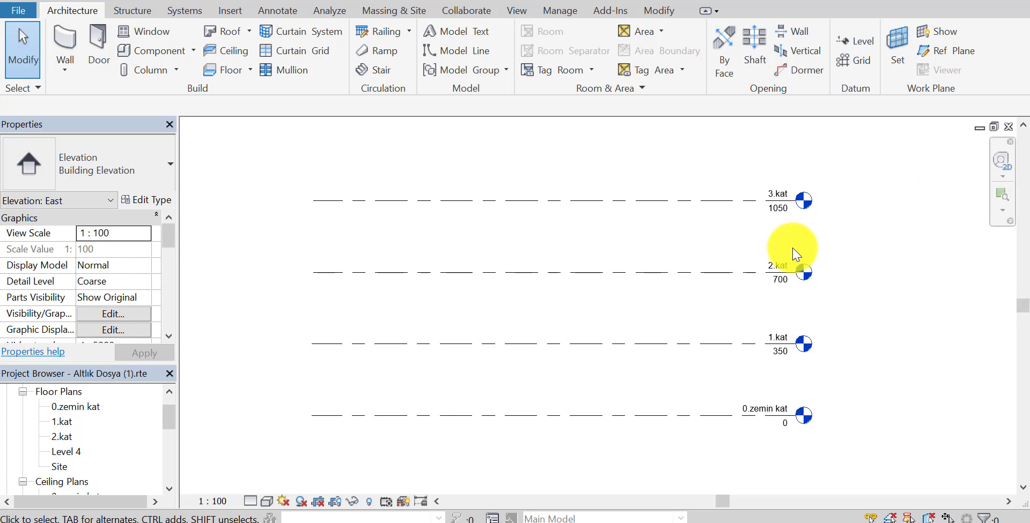
Start a new Floor Plan view, keeping Floor Plan as the view type
left_click(517, 12)
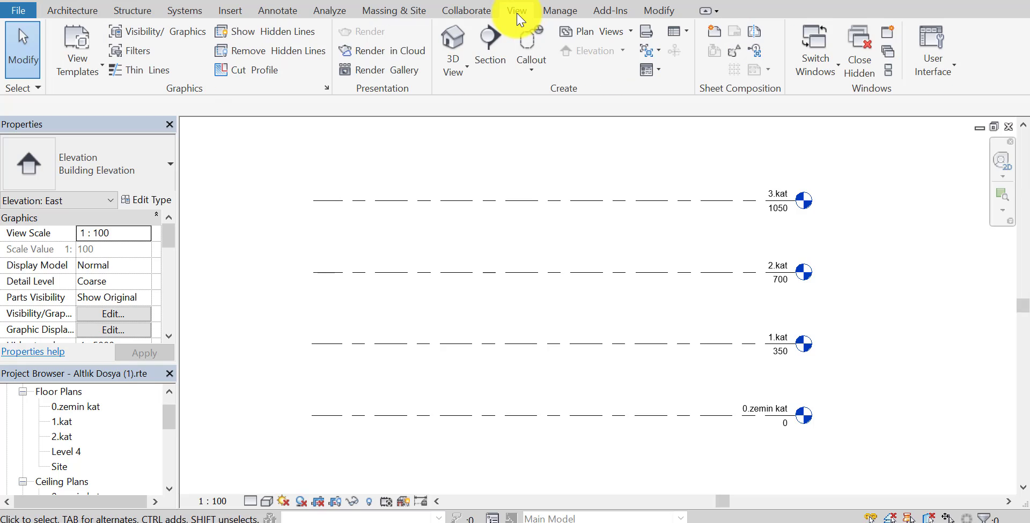
left_click(605, 41)
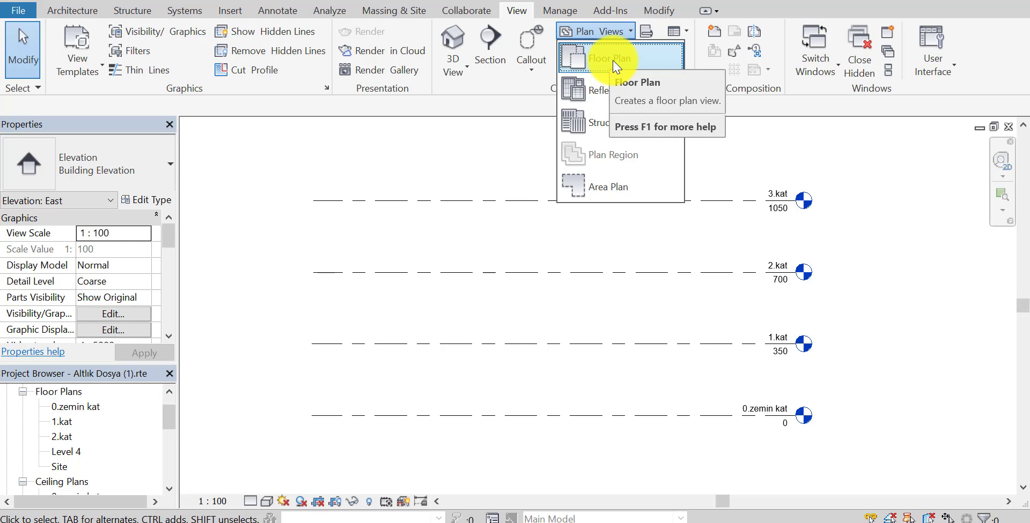
mouse_move(609, 57)
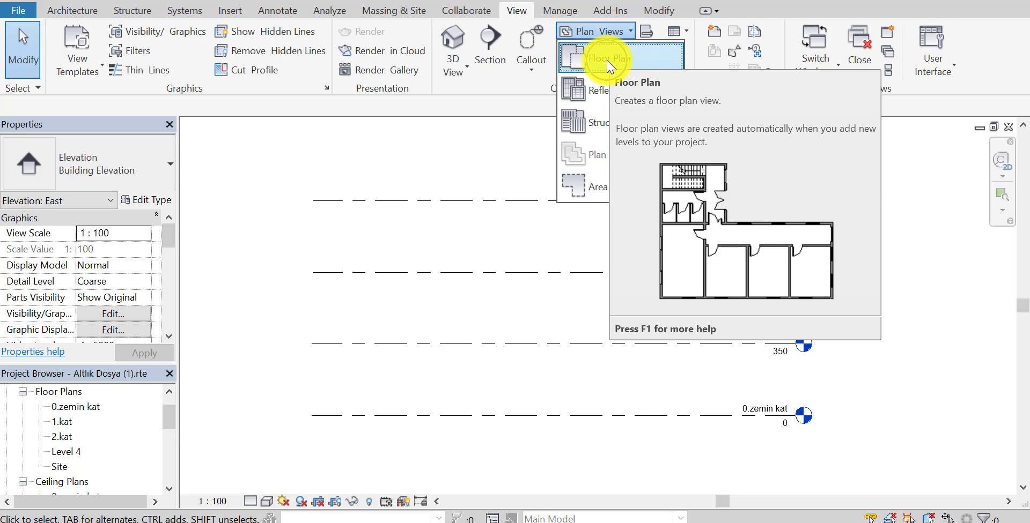
left_click(607, 62)
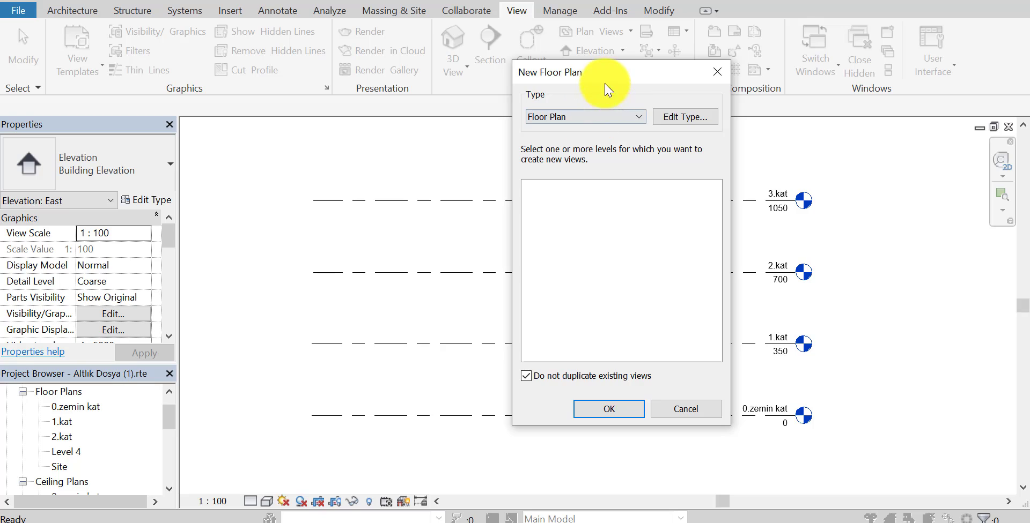
left_click(432, 164)
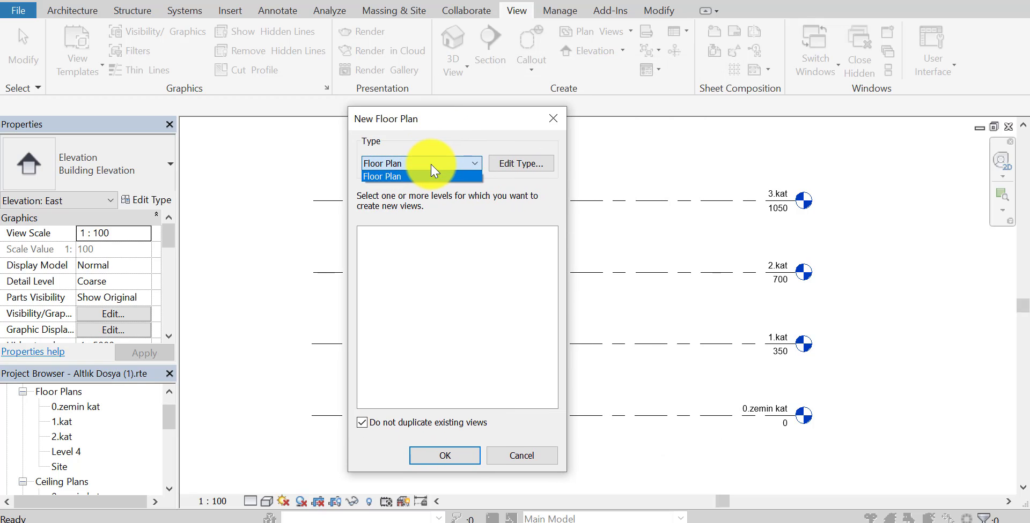
left_click(435, 171)
left_click(403, 164)
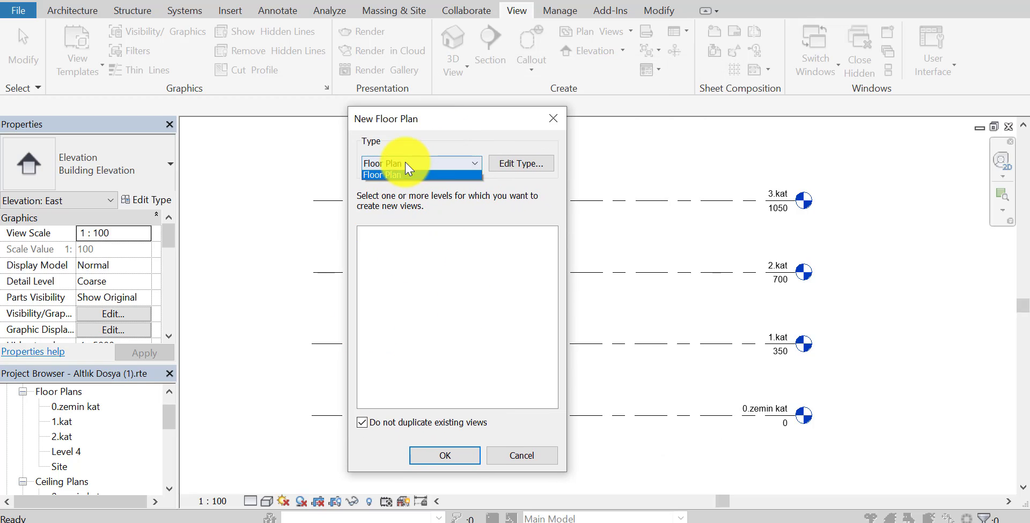
left_click(407, 173)
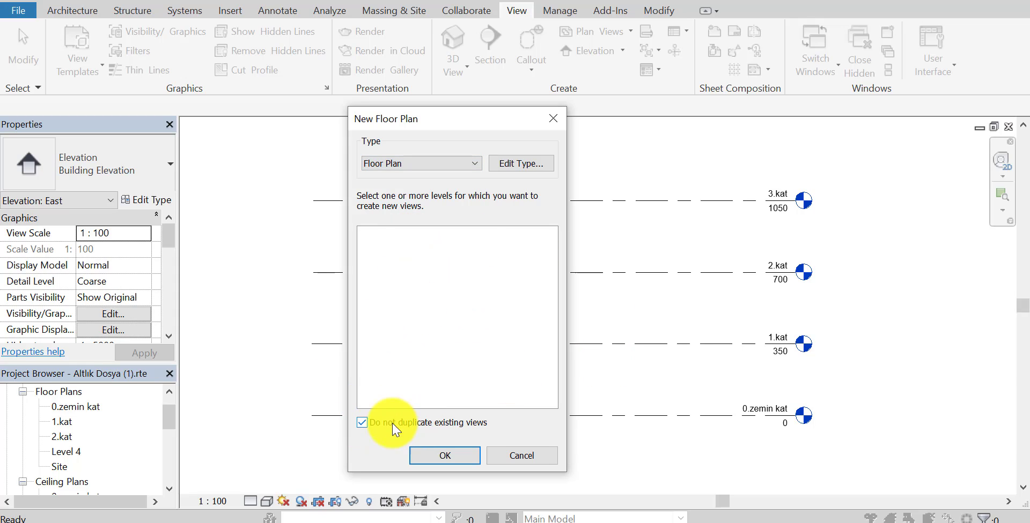
List all levels, select 3.kat and create its floor plan view
left_click(363, 423)
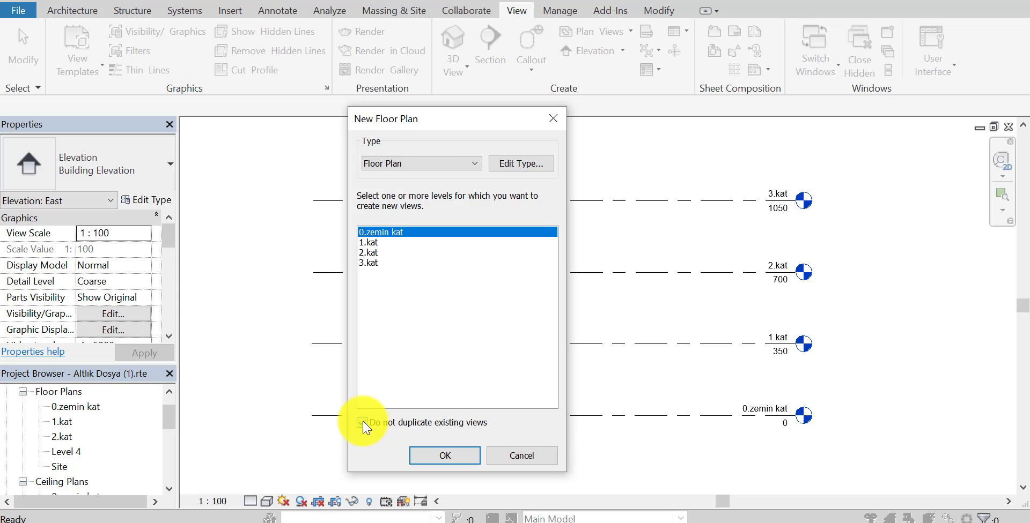
left_click(370, 263)
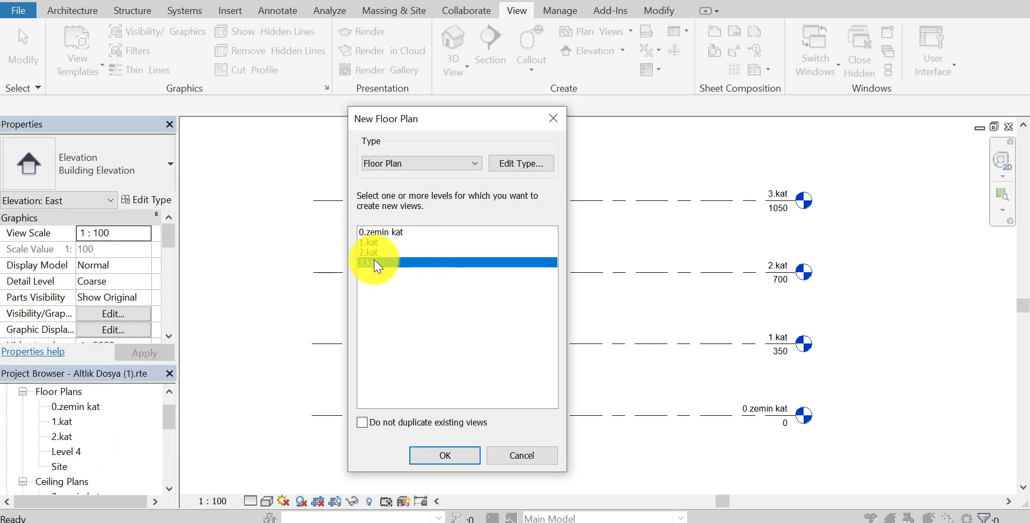
left_click(361, 423)
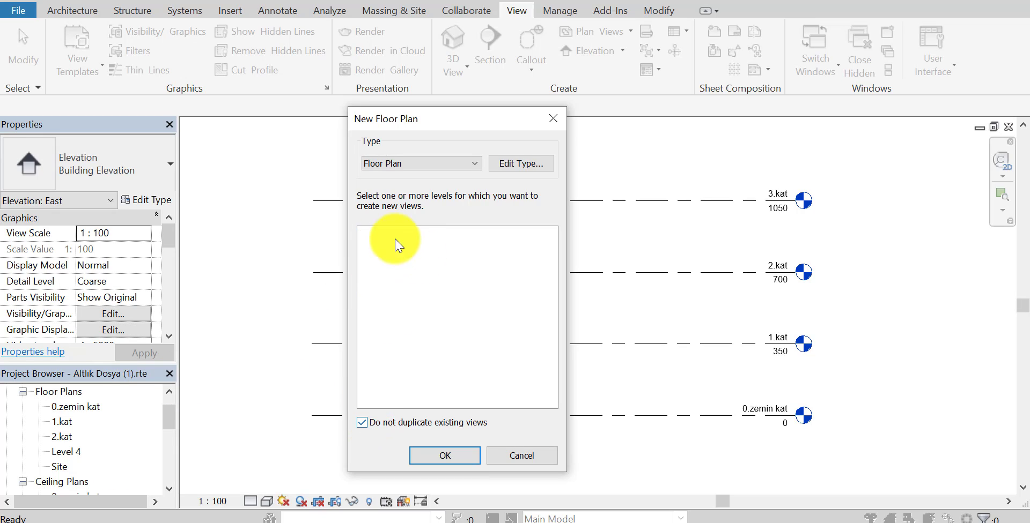
left_click(362, 423)
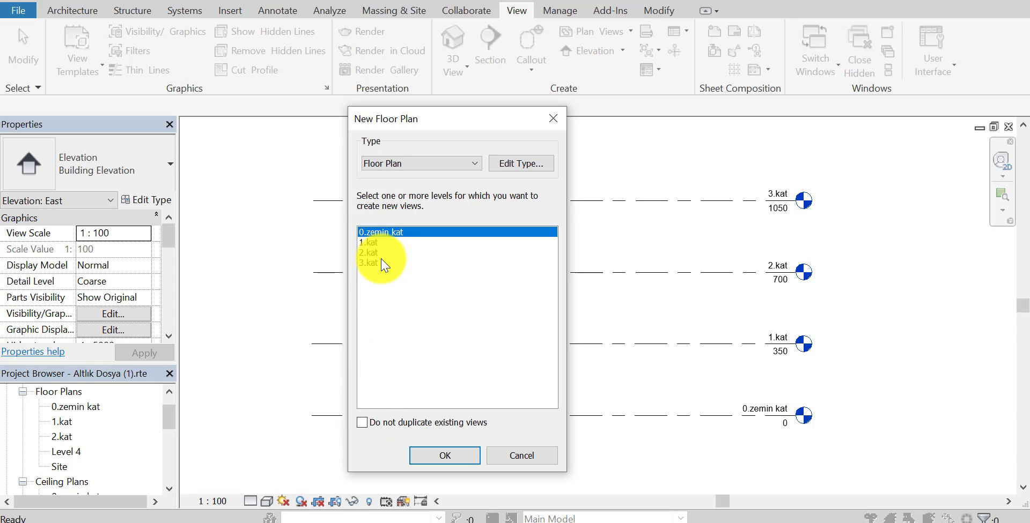
left_click(370, 263)
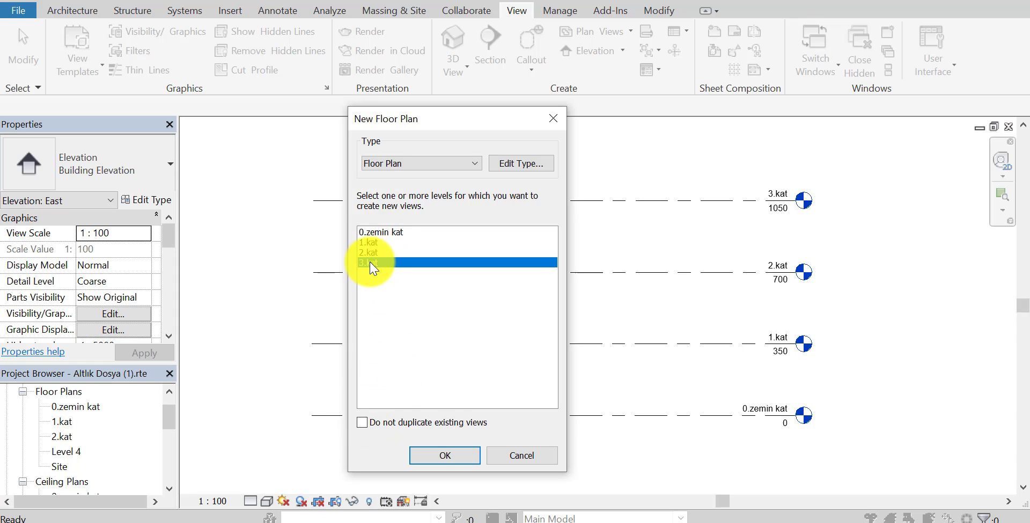
left_click(452, 456)
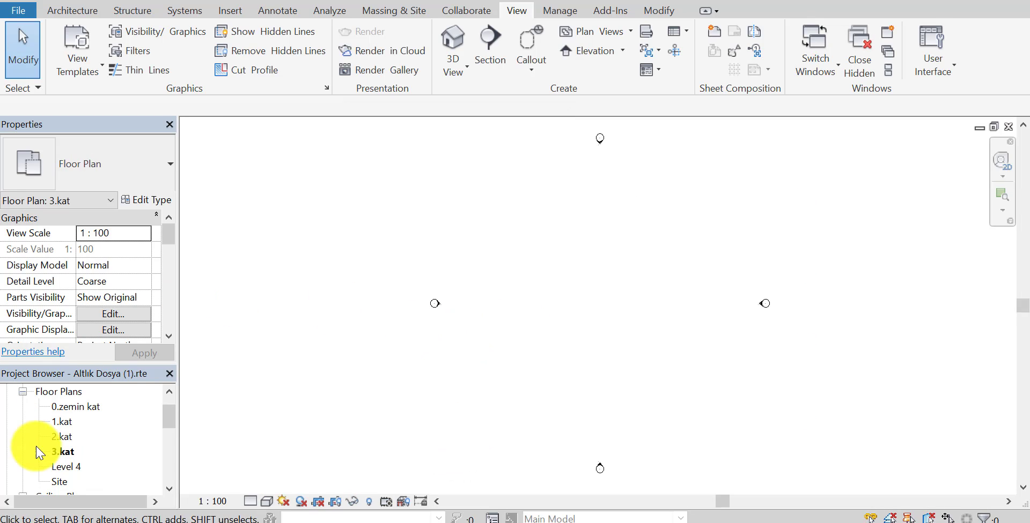
Delete the Level 4 floor plan view and reopen the East elevation
right_click(69, 467)
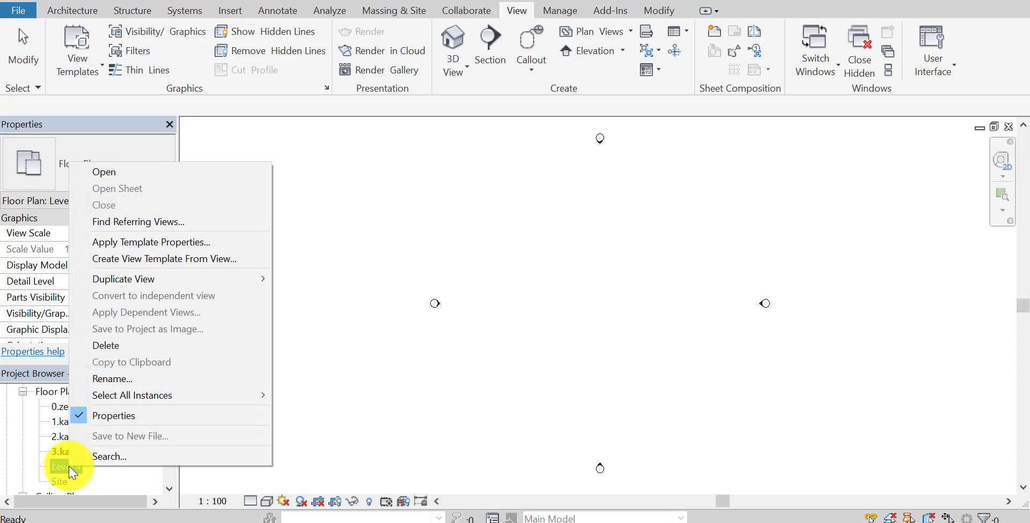
left_click(130, 354)
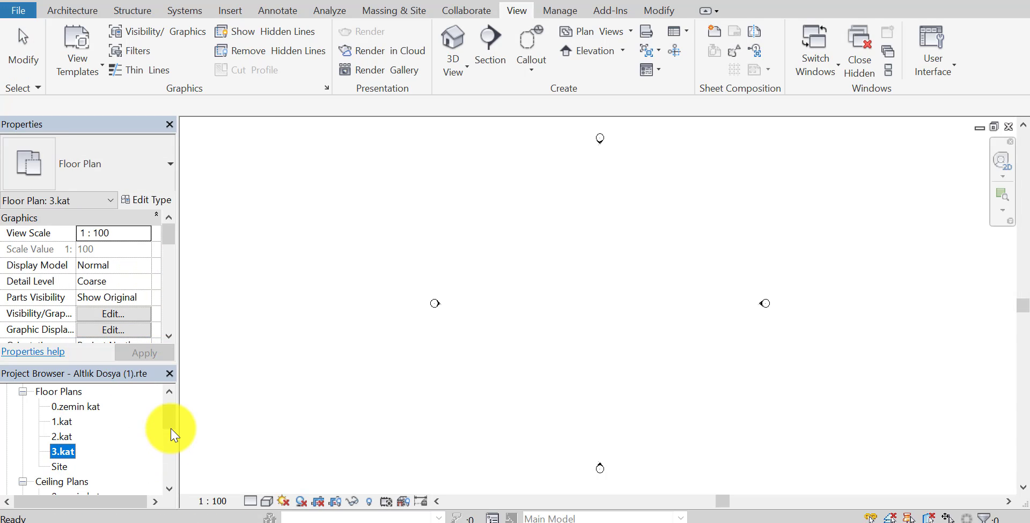
scroll(169, 436, "down", 2)
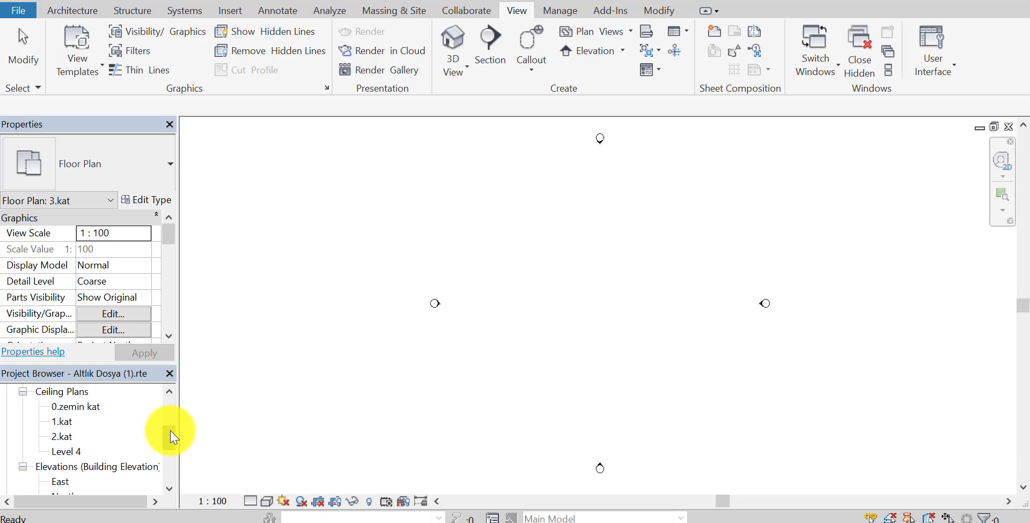
scroll(168, 437, "down", 1)
double_click(63, 453)
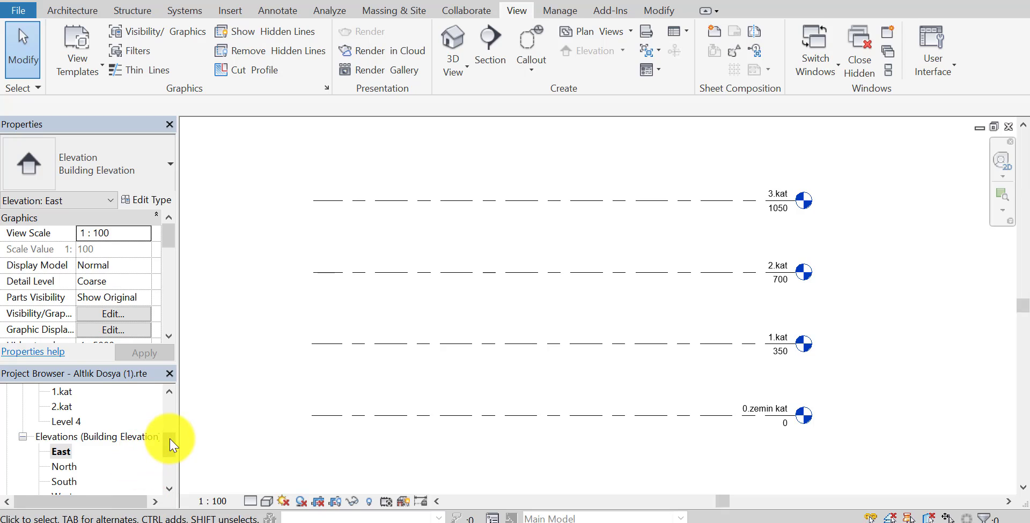
Collapse the Ceiling Plans group in the Project Browser
left_click_drag(169, 441, 168, 413)
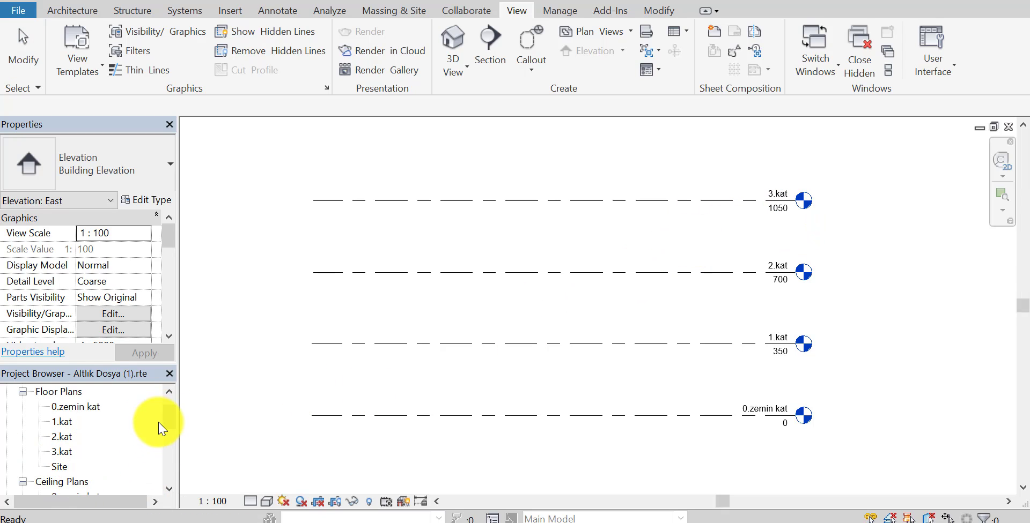
left_click_drag(169, 417, 169, 449)
scroll(170, 452, "up", 1)
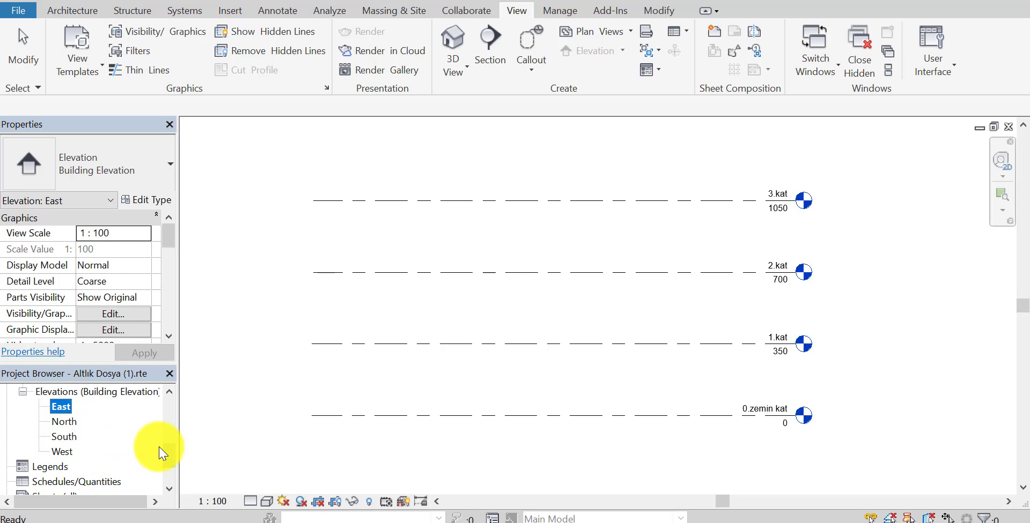
left_click_drag(165, 453, 166, 432)
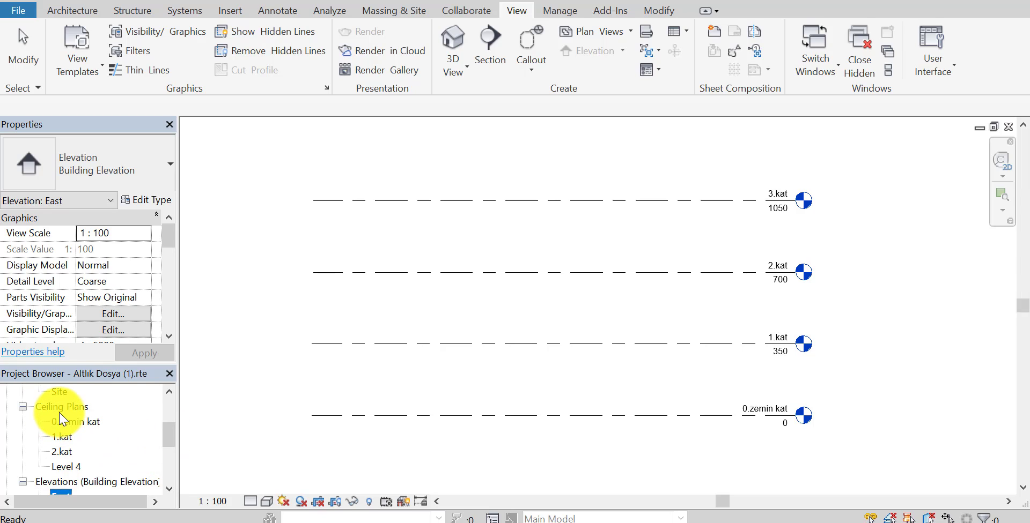
left_click(23, 408)
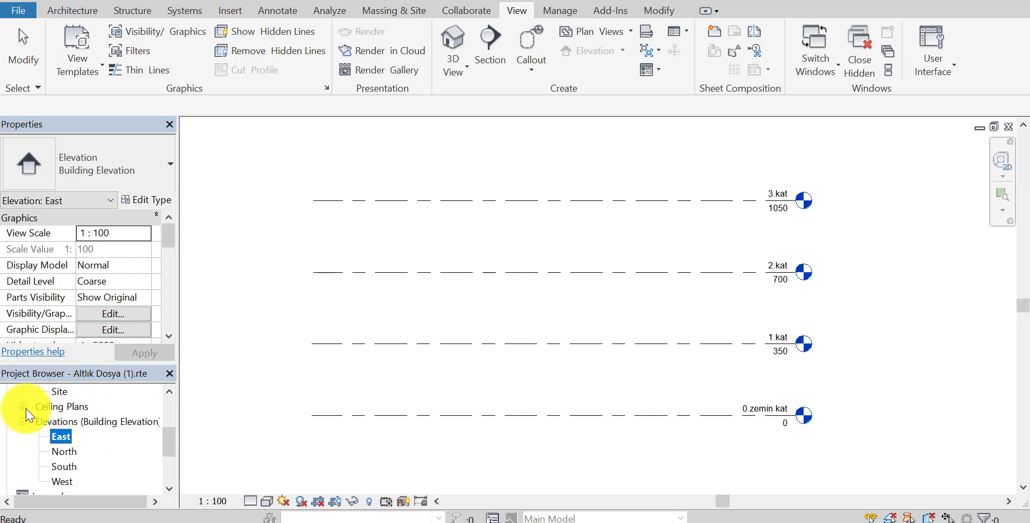
Open the 0.zemin kat floor plan, then switch back to the East elevation
left_click_drag(168, 441, 167, 417)
left_click(72, 422)
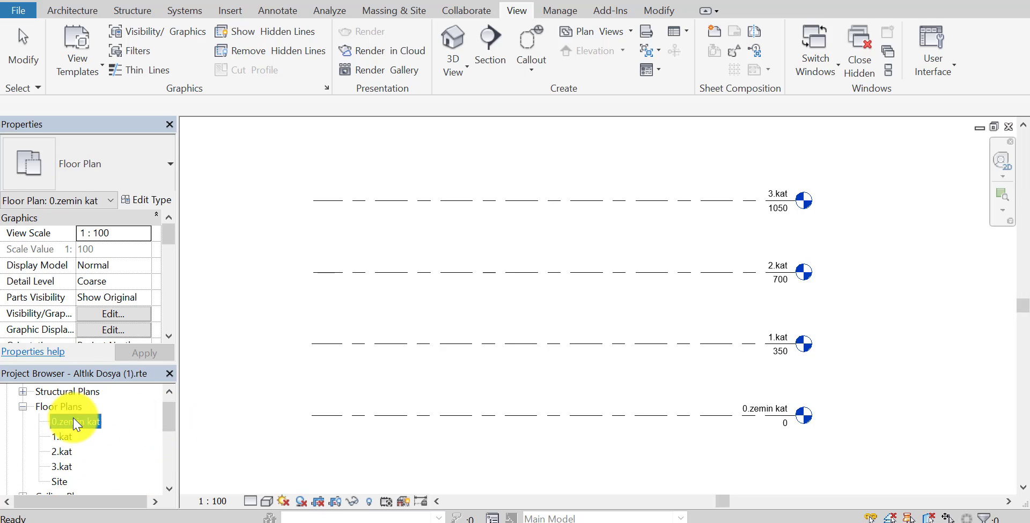
double_click(73, 423)
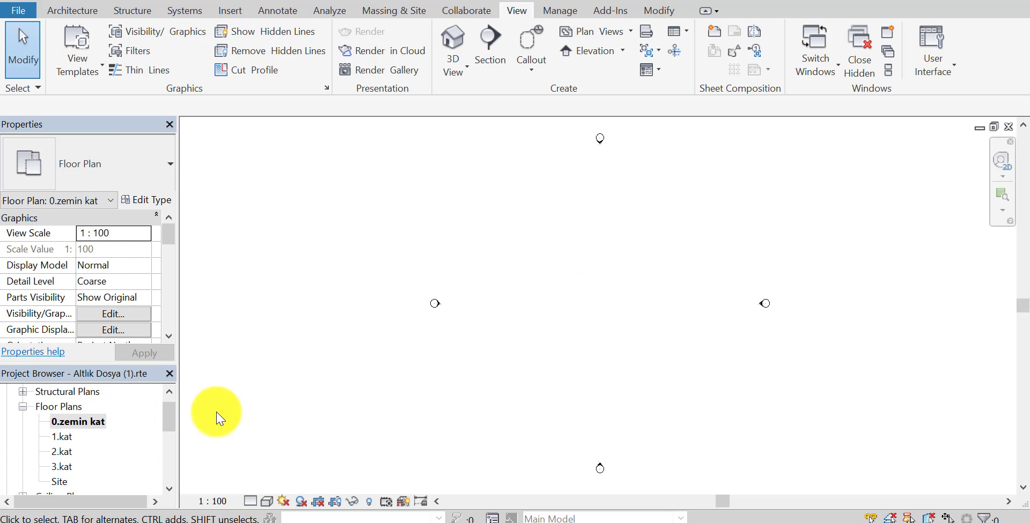
left_click_drag(168, 421, 169, 448)
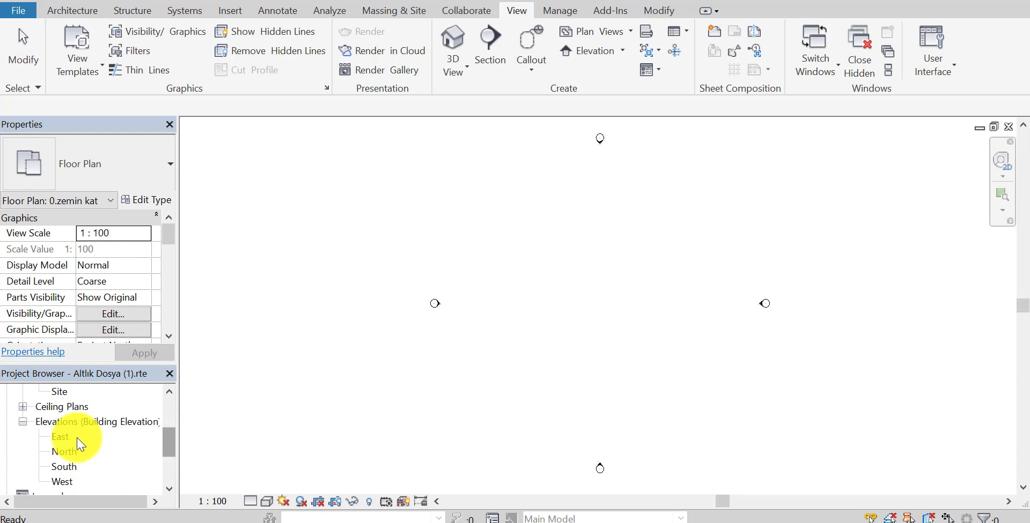
double_click(65, 435)
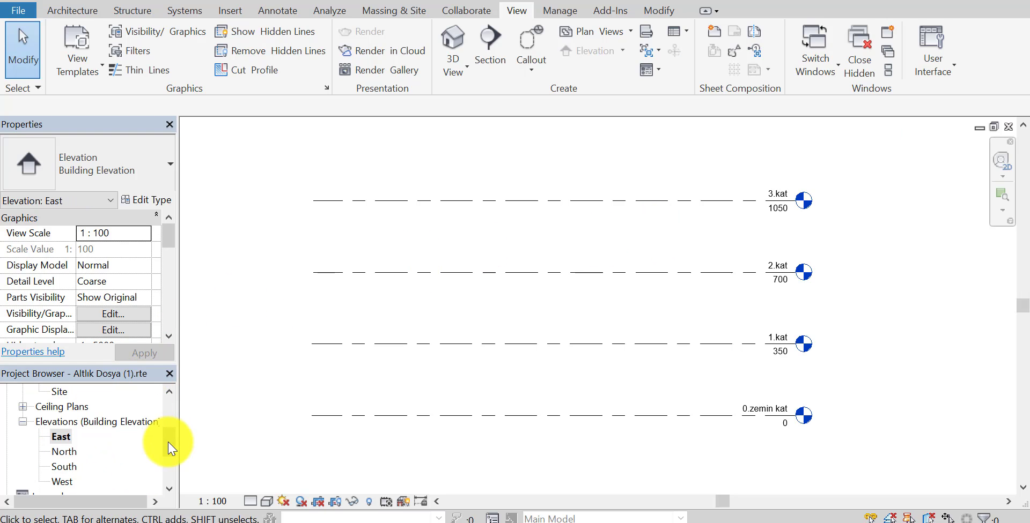
mouse_move(168, 448)
left_mouse_down()
mouse_move(169, 414)
mouse_move(170, 423)
left_mouse_up()
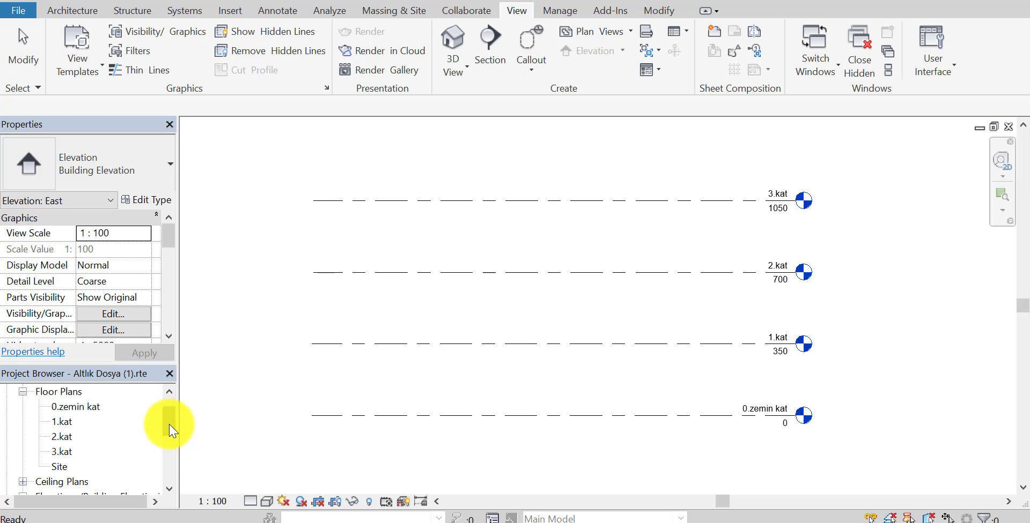
Copy level 3.kat 350 upward to create Level 5 at elevation 1400
left_click(82, 16)
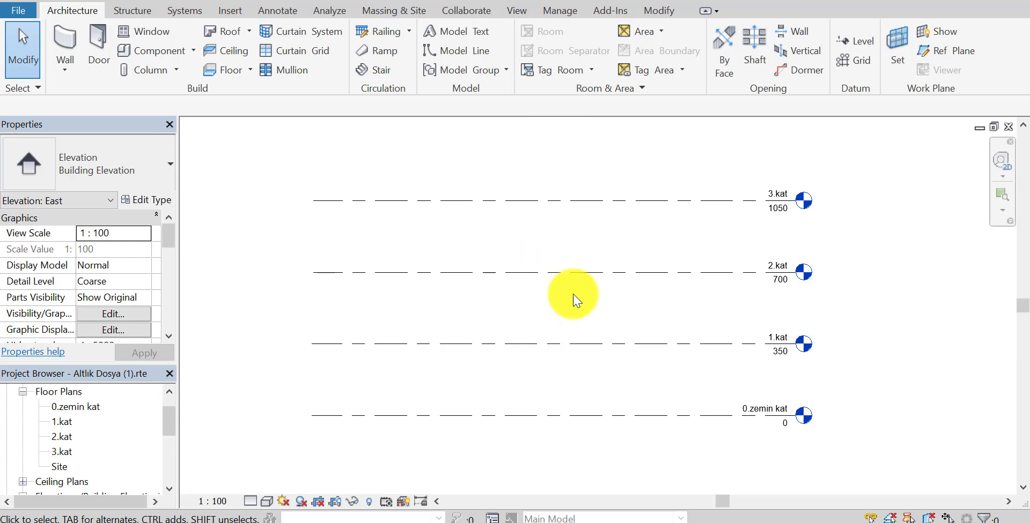
middle_click_drag(573, 301, 567, 295)
scroll(566, 304, "down", 1)
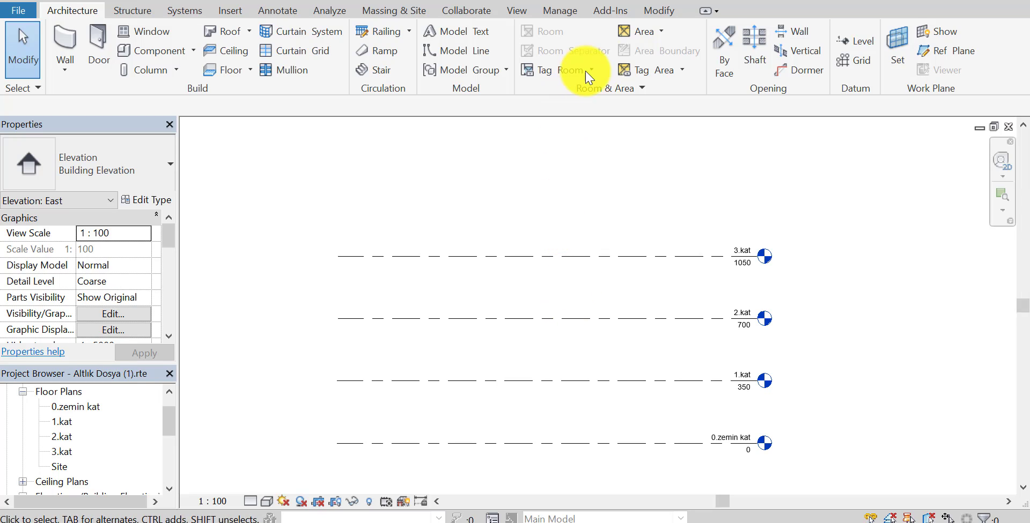
left_click(647, 16)
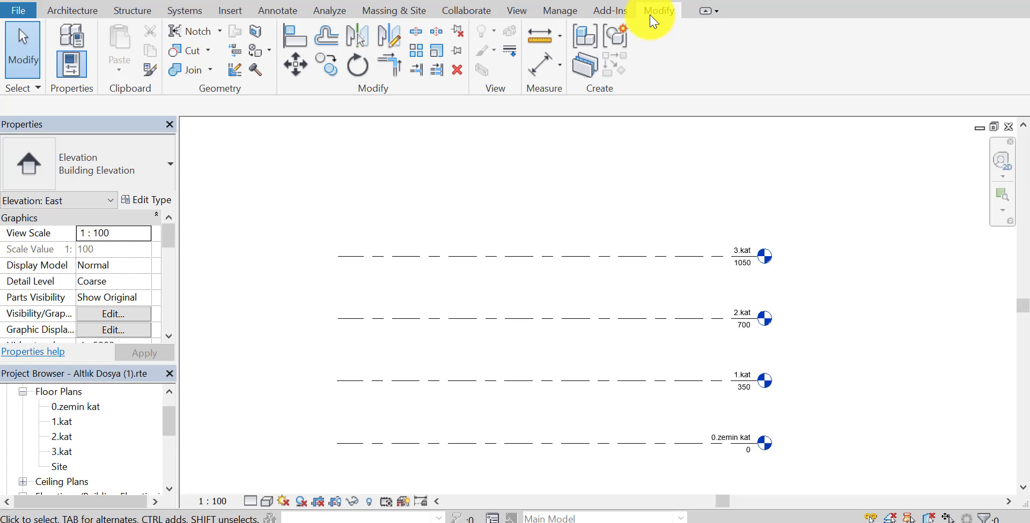
left_click(324, 75)
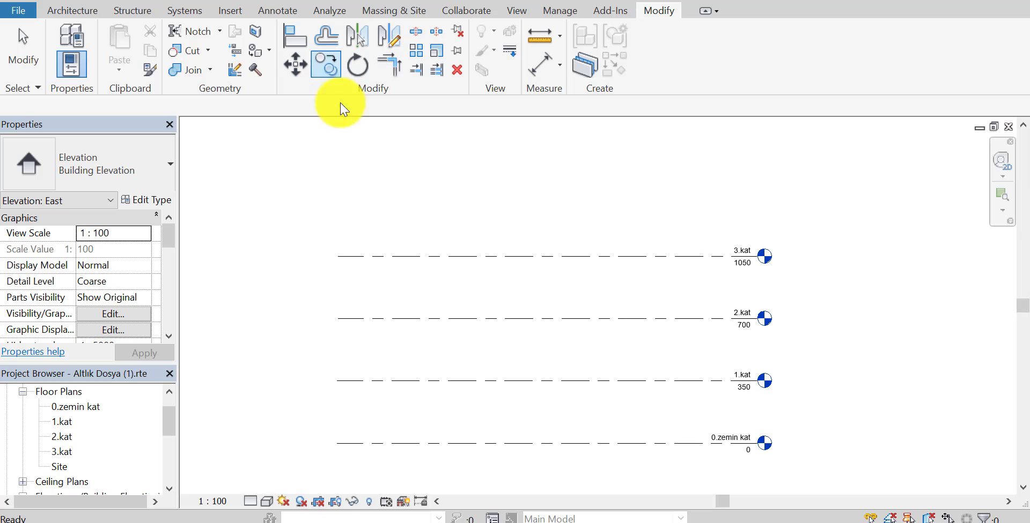
left_click(380, 257)
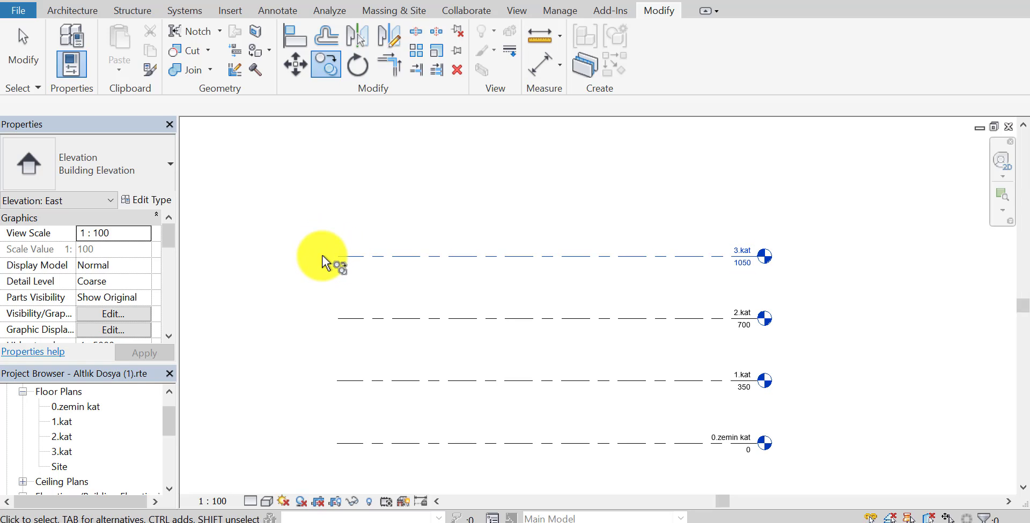
key("Return")
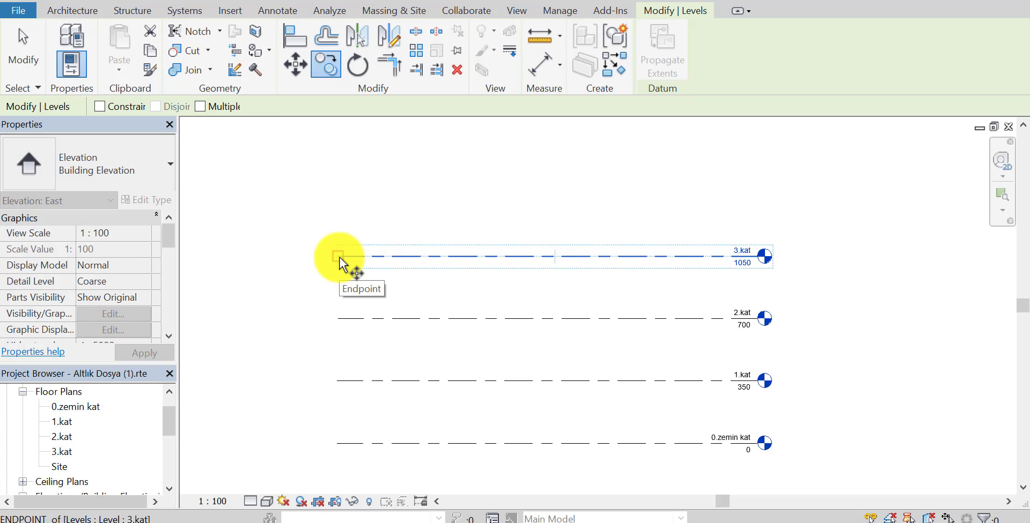
left_click(339, 258)
type("3")
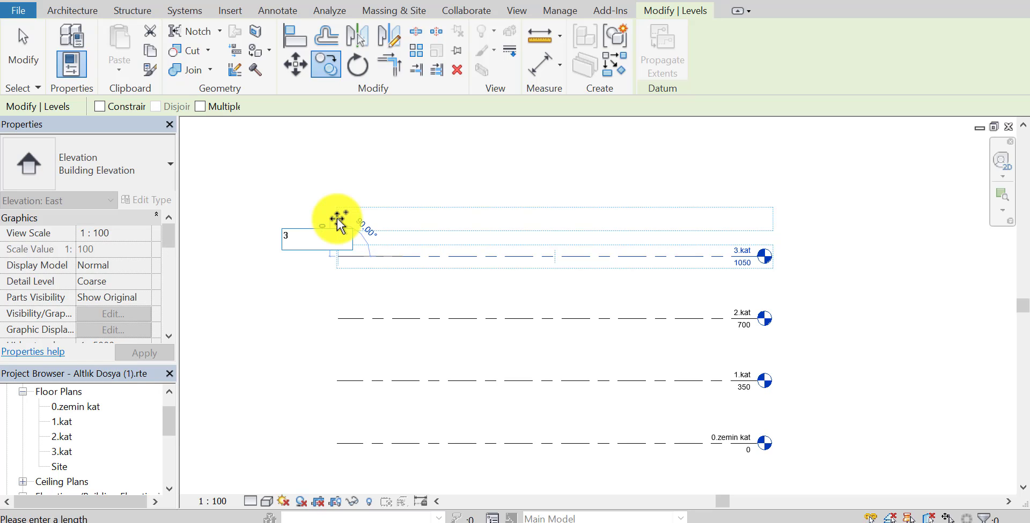
type("50")
key("Return")
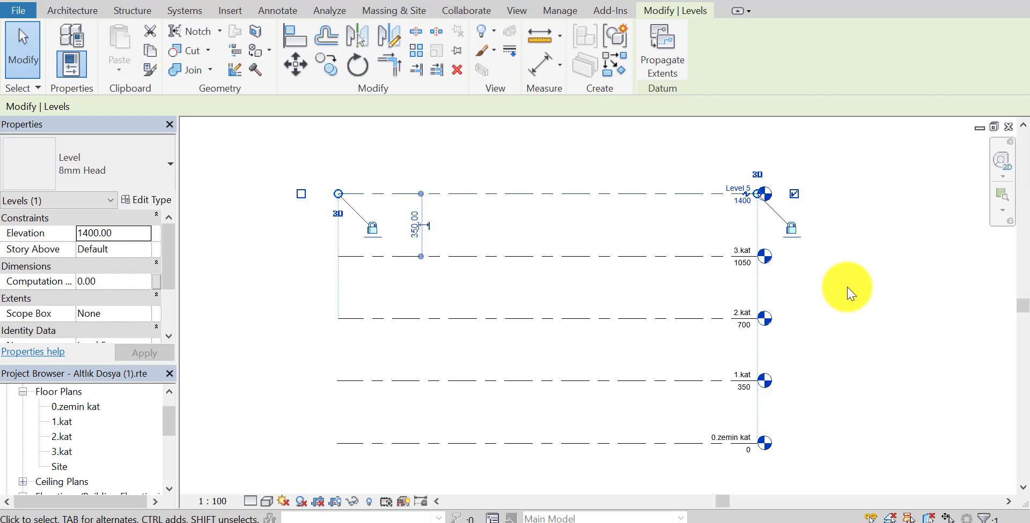
Deselect Level 5 and show the Plan Views list on the View tab
left_click(847, 290)
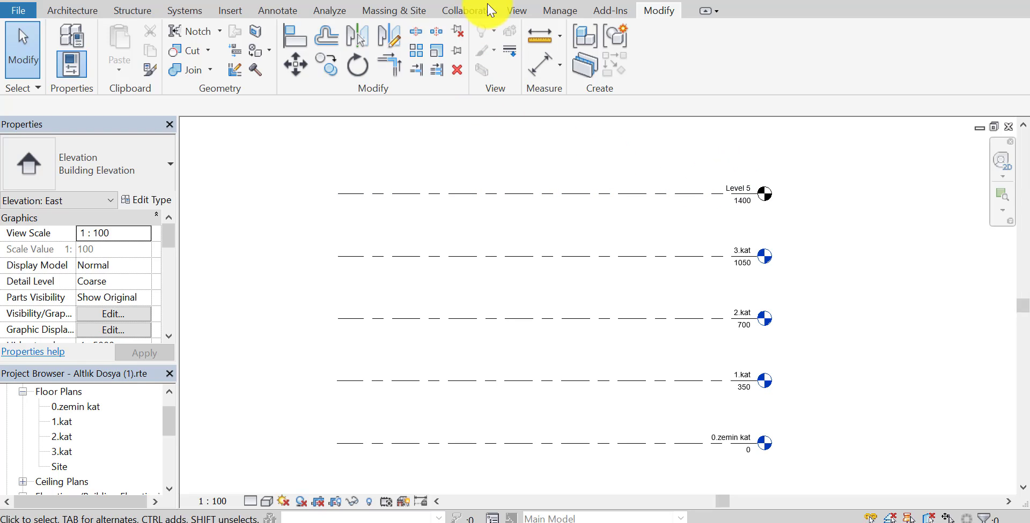
left_click(511, 15)
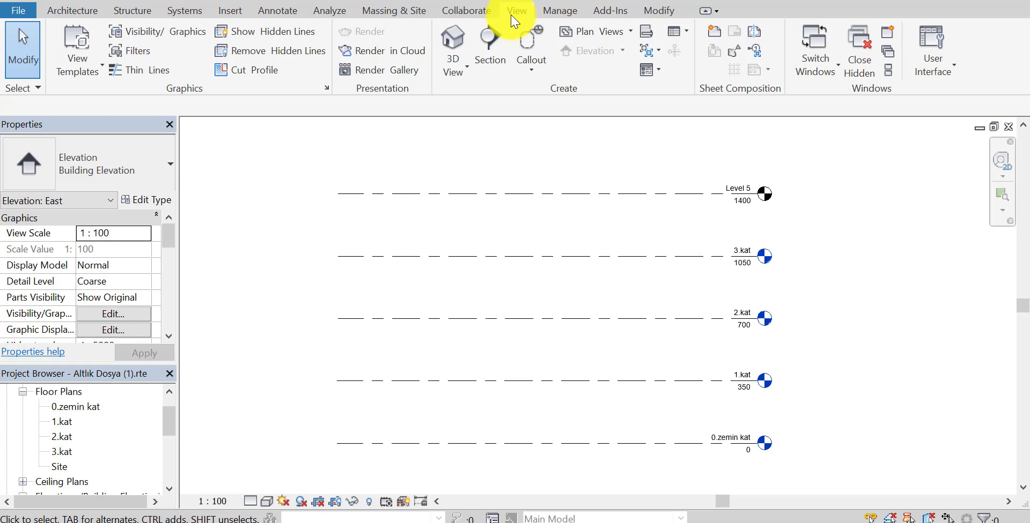
left_click(630, 32)
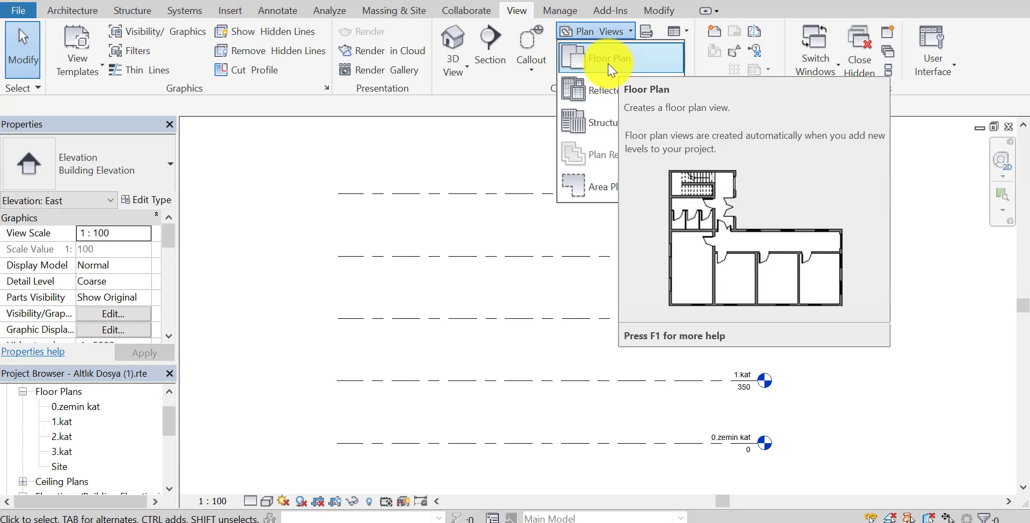
Create a floor plan view for Level 5, then select East in the Project Browser
left_click(610, 59)
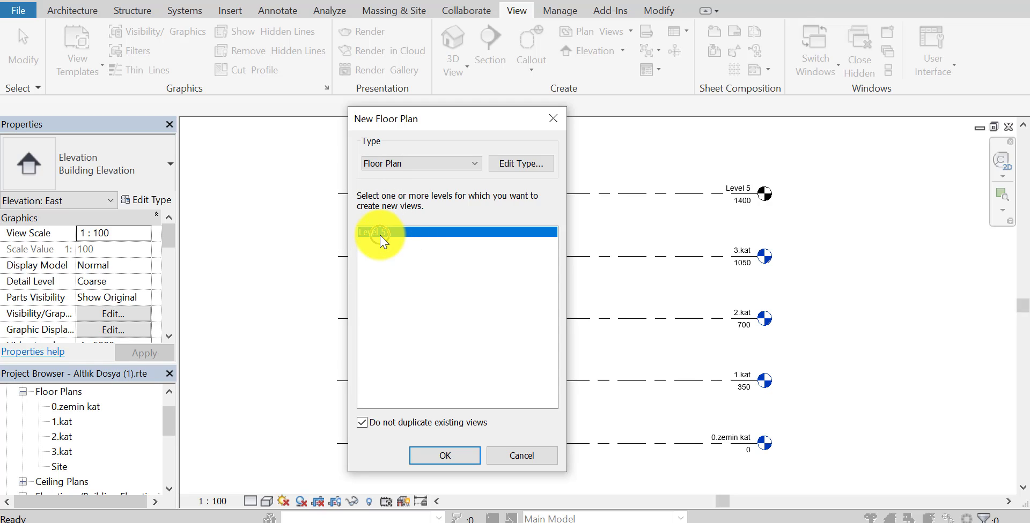
left_click(457, 456)
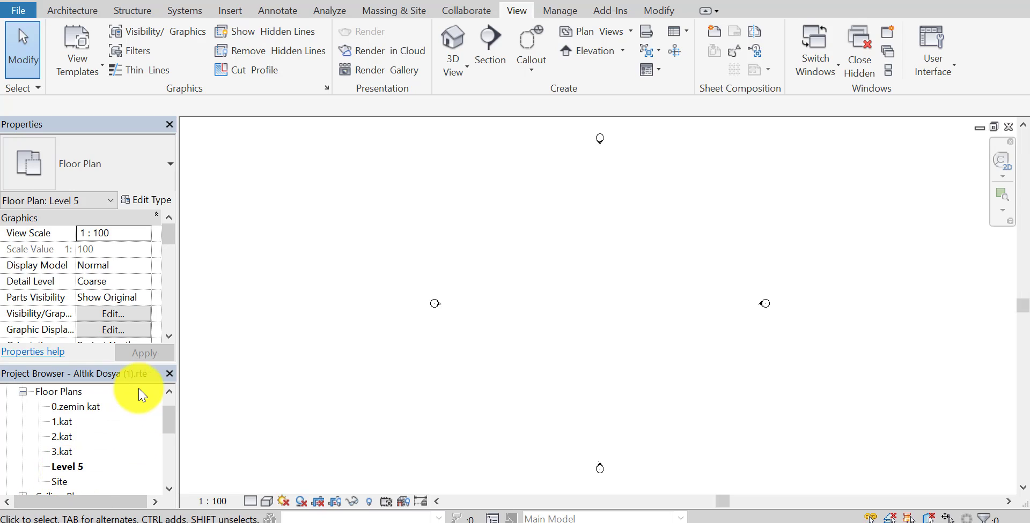
left_click_drag(170, 420, 170, 452)
left_click(63, 406)
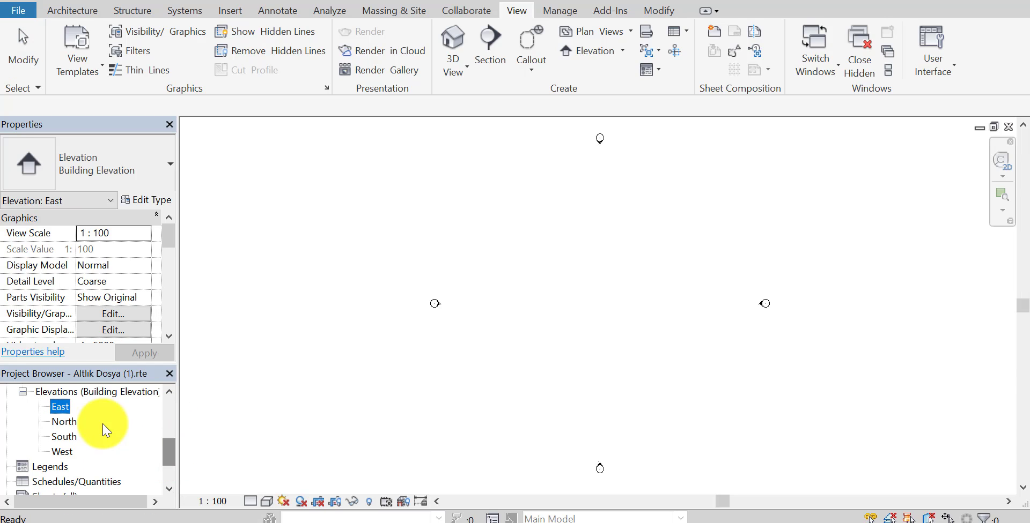
Rename Level 5 to 4.kat in the East elevation, renaming its matching views too
double_click(64, 406)
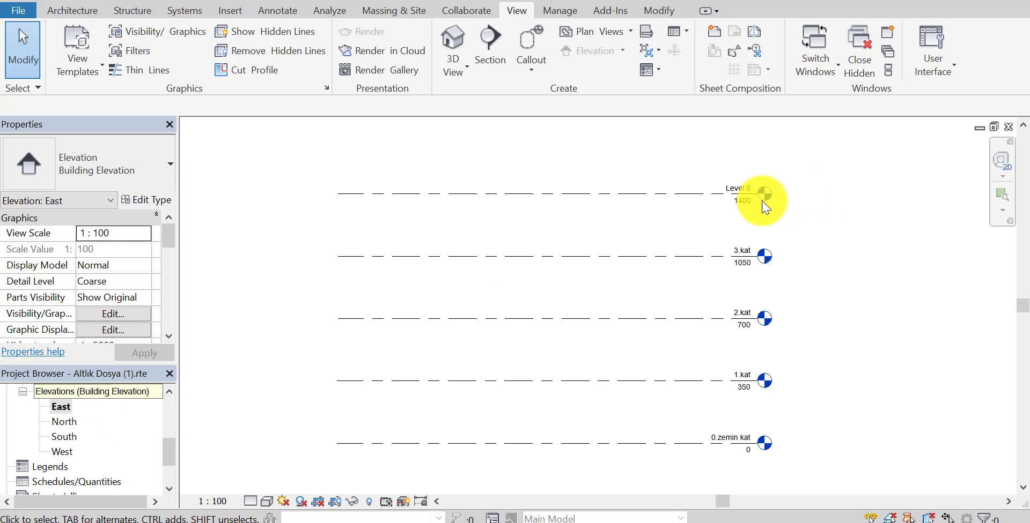
left_click(735, 194)
left_click(735, 190)
type("4.kat")
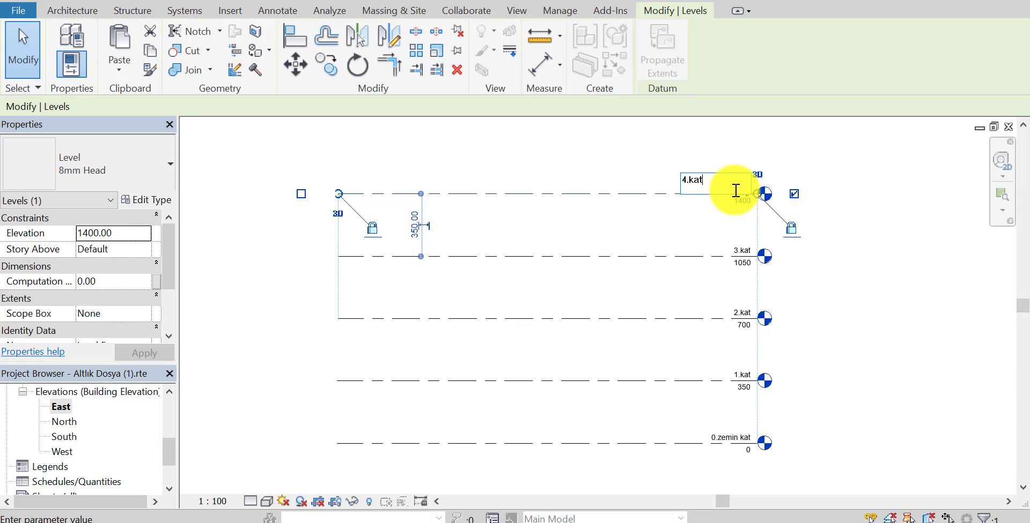
key("Return")
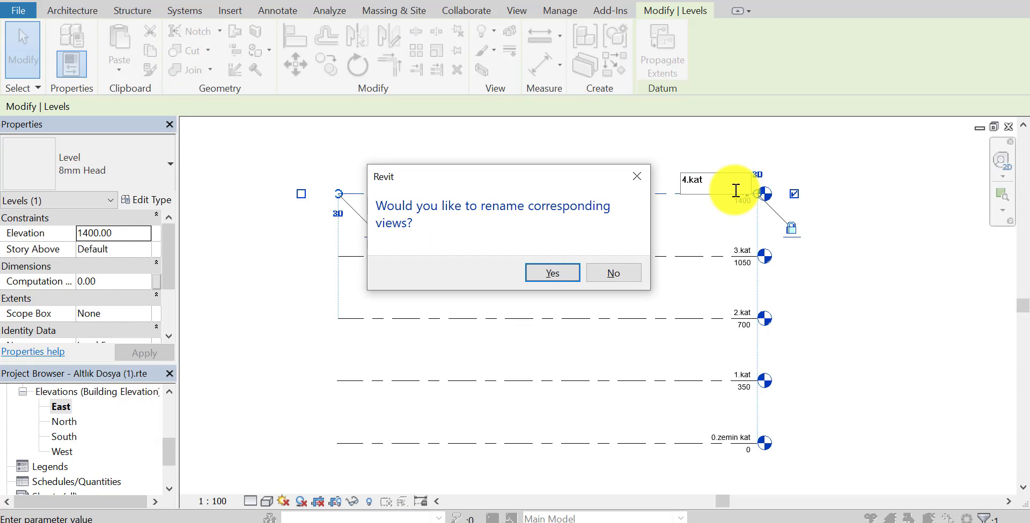
left_click(553, 274)
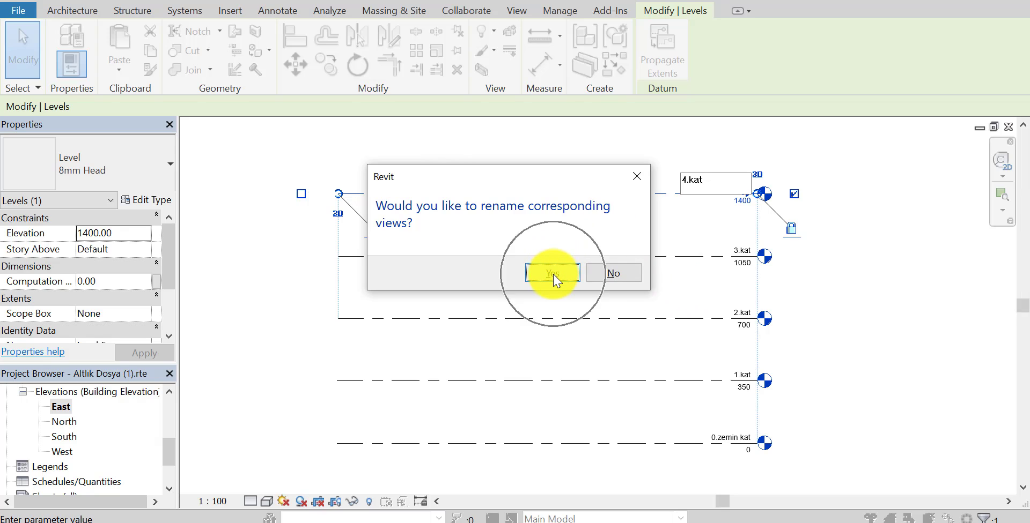
Clear the level selection and pan the East elevation to recentre the levels
left_click_drag(172, 460, 164, 416)
left_click(890, 158)
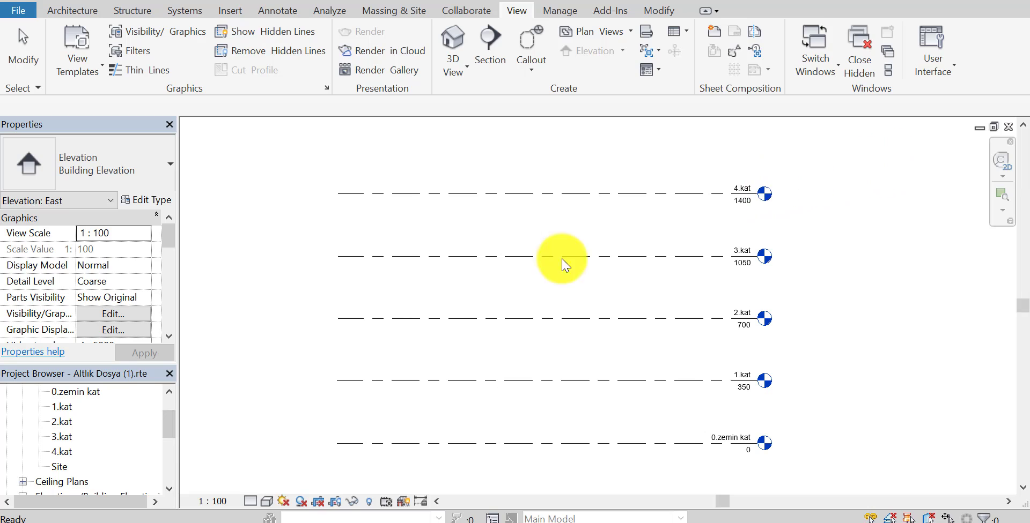
scroll(951, 303, "down", 1)
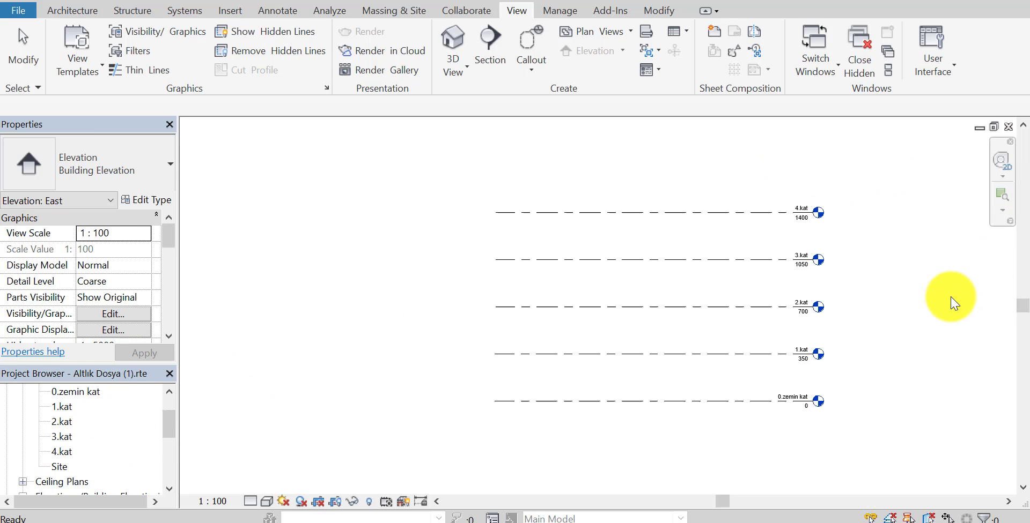
left_click(761, 213)
middle_click_drag(900, 295, 763, 354)
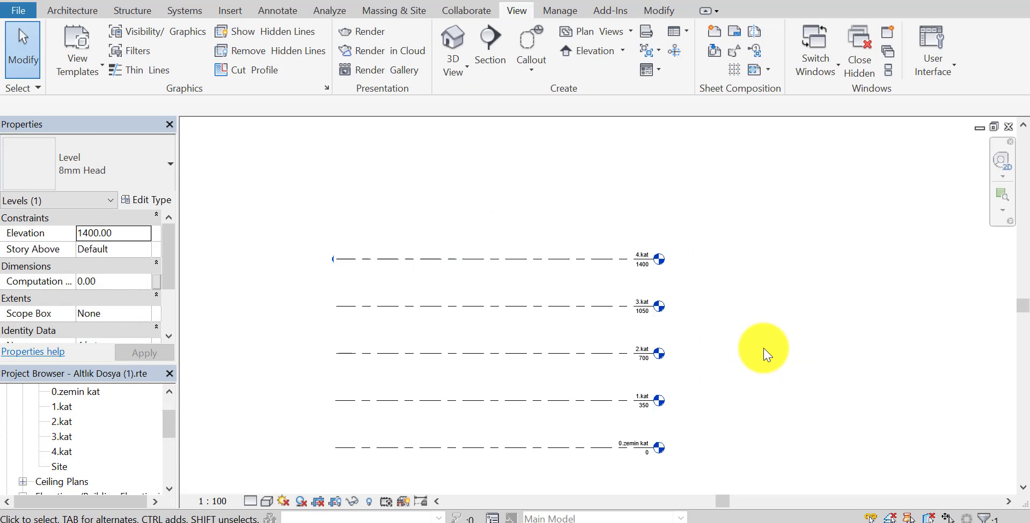
left_click(764, 354)
scroll(454, 248, "up", 1)
middle_click_drag(472, 282, 487, 296)
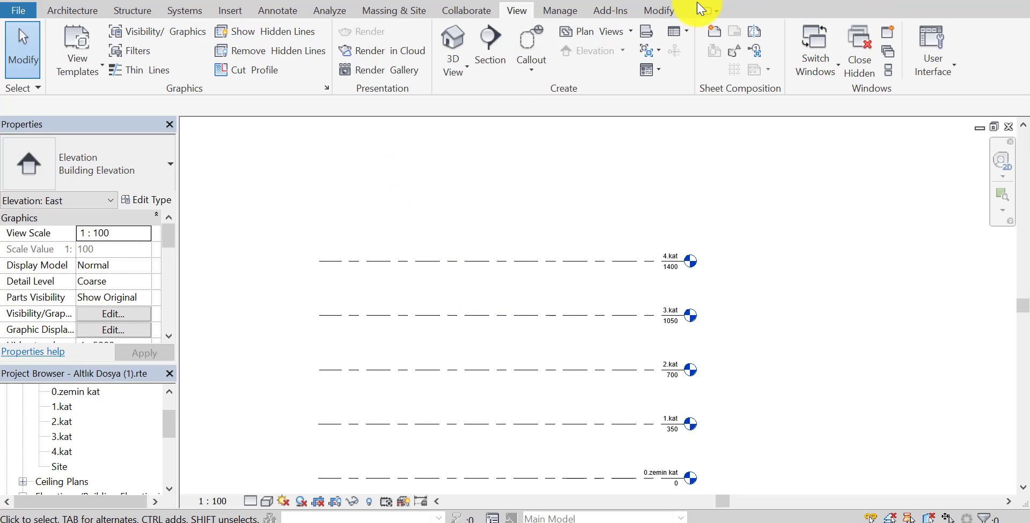
Start a multiple Copy of the 4.kat level line
left_click(661, 13)
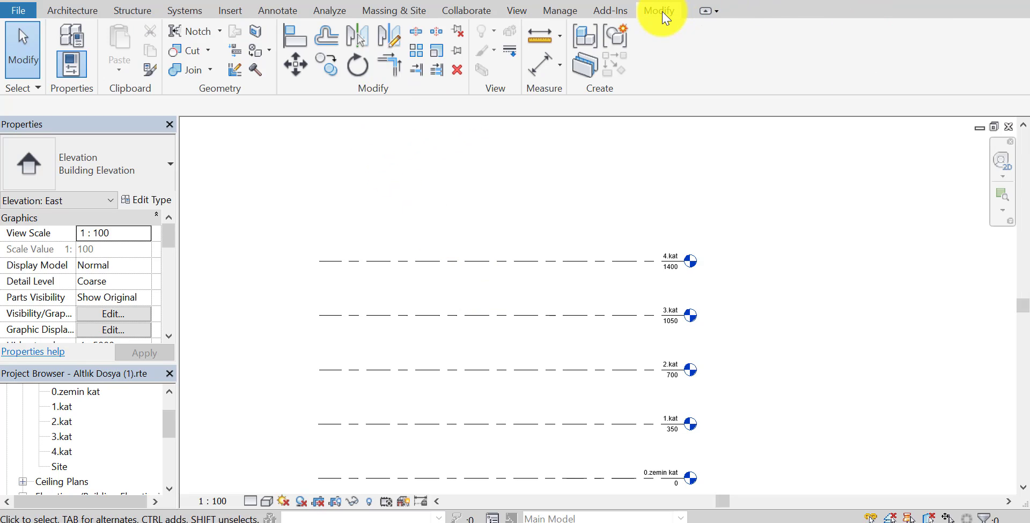
left_click(325, 76)
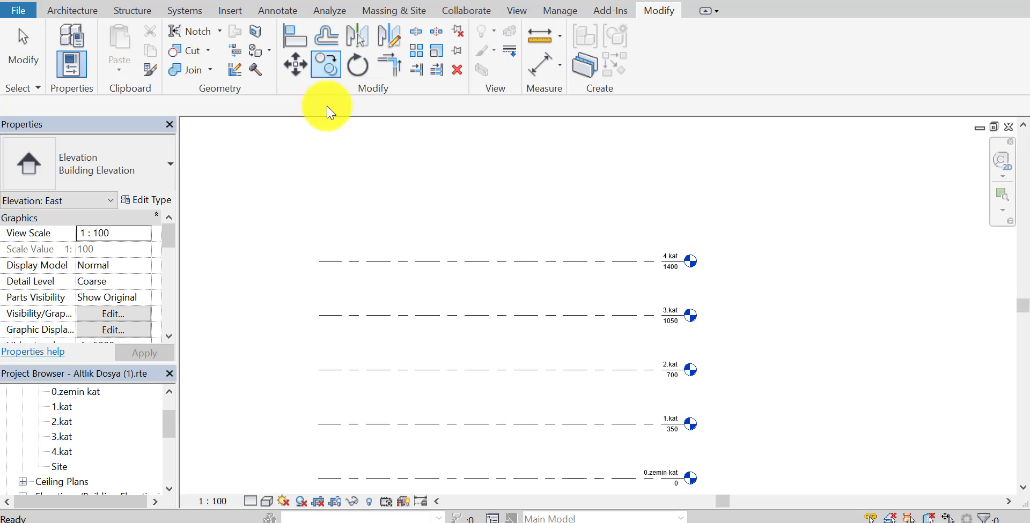
left_click(326, 262)
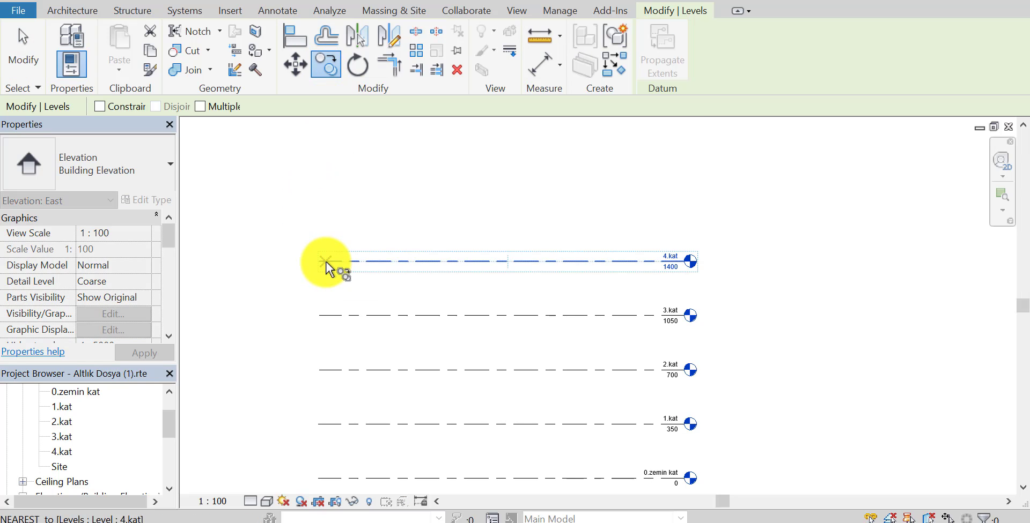
left_click(199, 107)
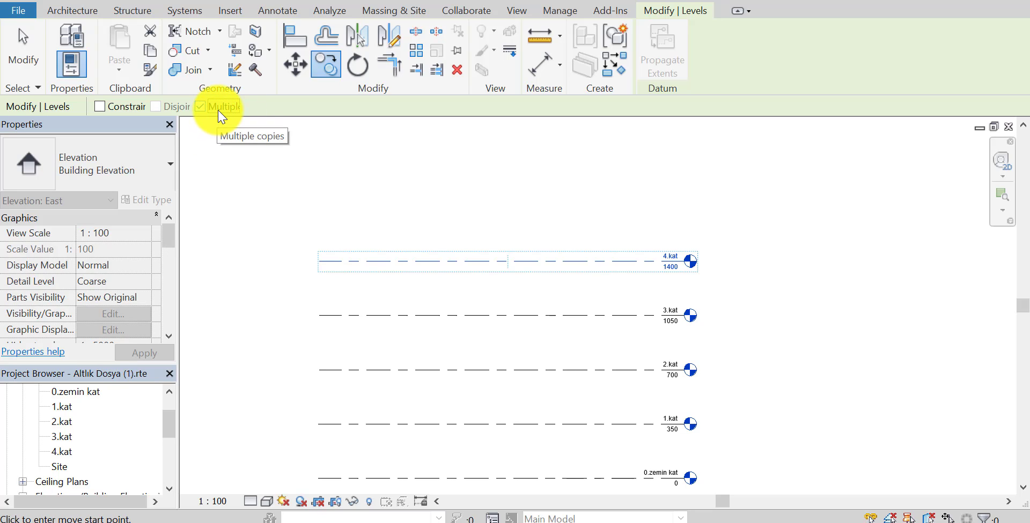
left_click(219, 109)
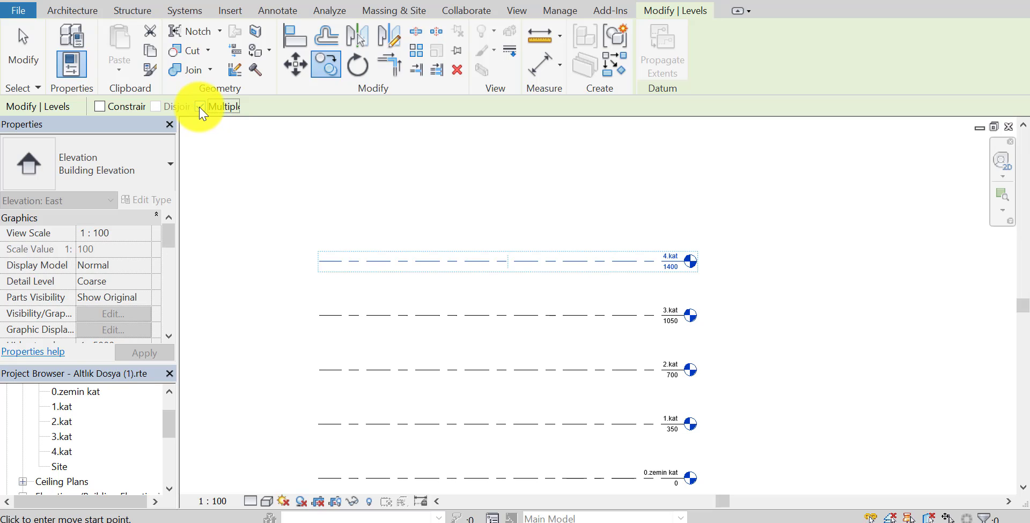
left_click(202, 112)
Place copies 350 apart, creating Level 6 at 1750 and Level 7 at 2100
left_click(319, 262)
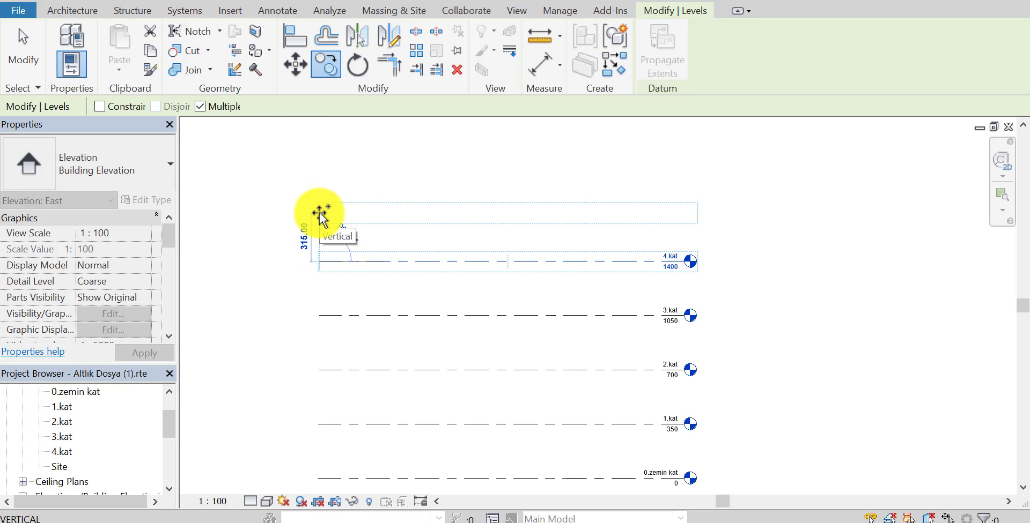
type("350")
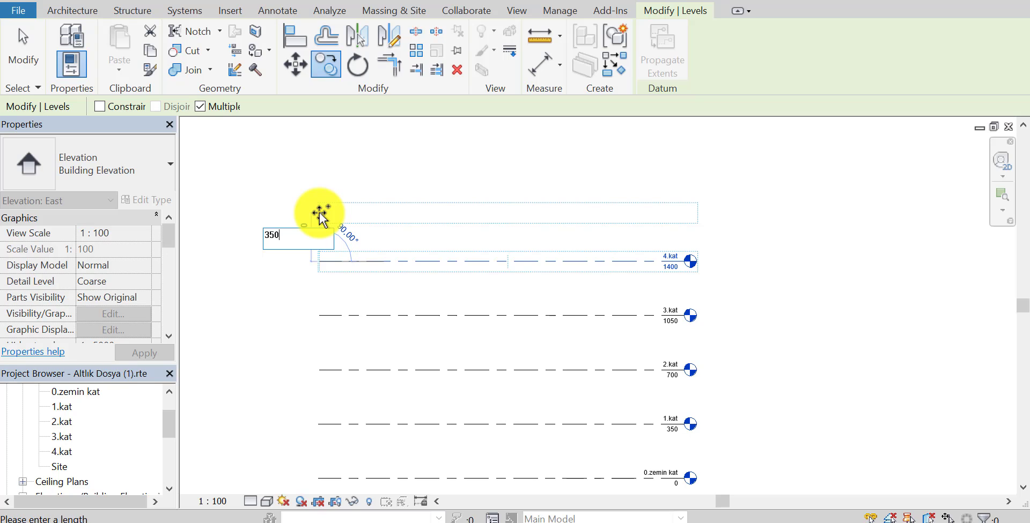
key("Return")
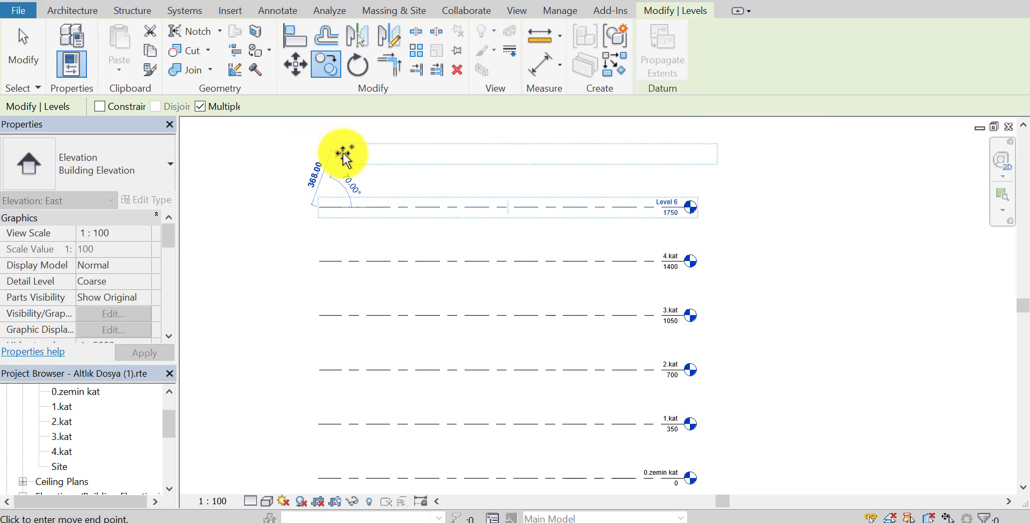
middle_click_drag(357, 164, 344, 196)
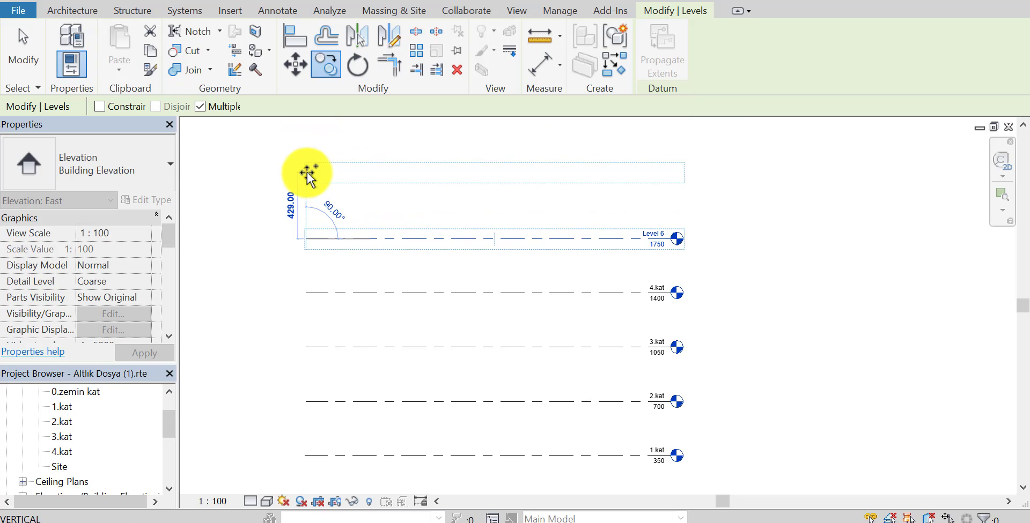
type("350")
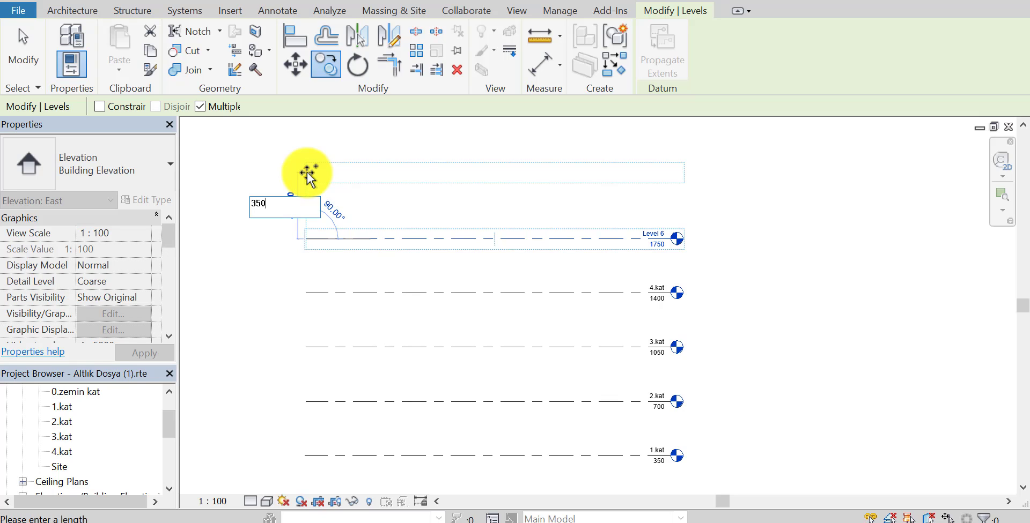
key("Return")
key("Escape")
key("Escape")
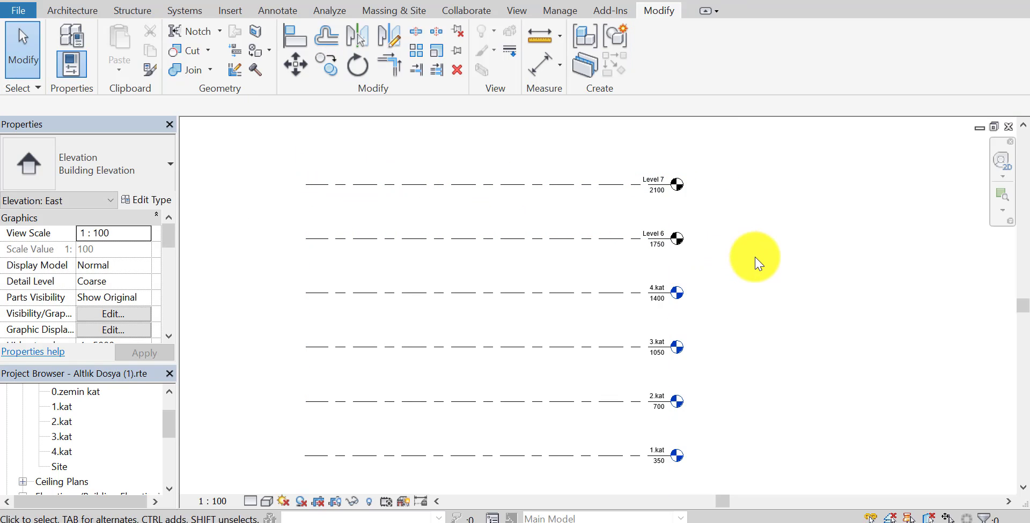
Create floor plan views for Level 6 and Level 7 together
scroll(665, 242, "up", 1)
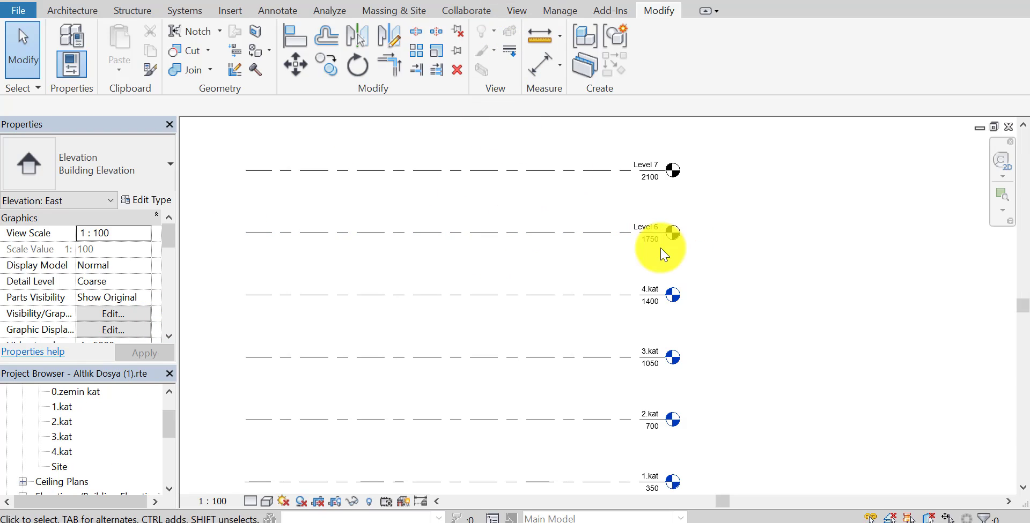
left_click(513, 12)
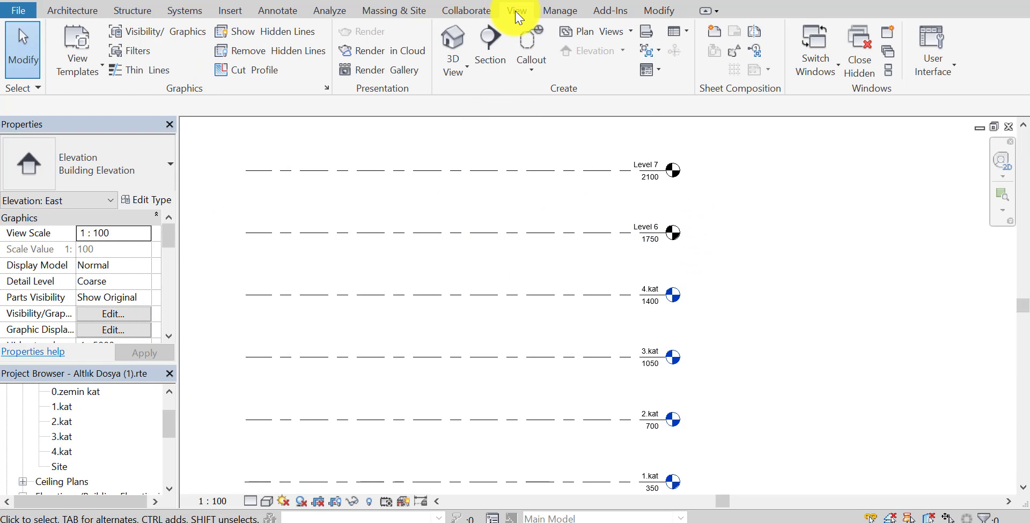
left_click(601, 32)
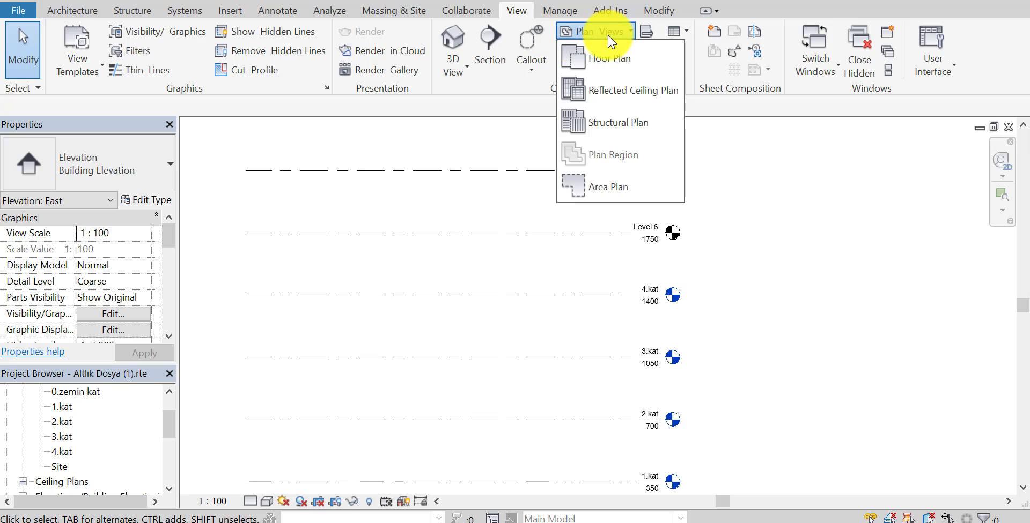
left_click(603, 64)
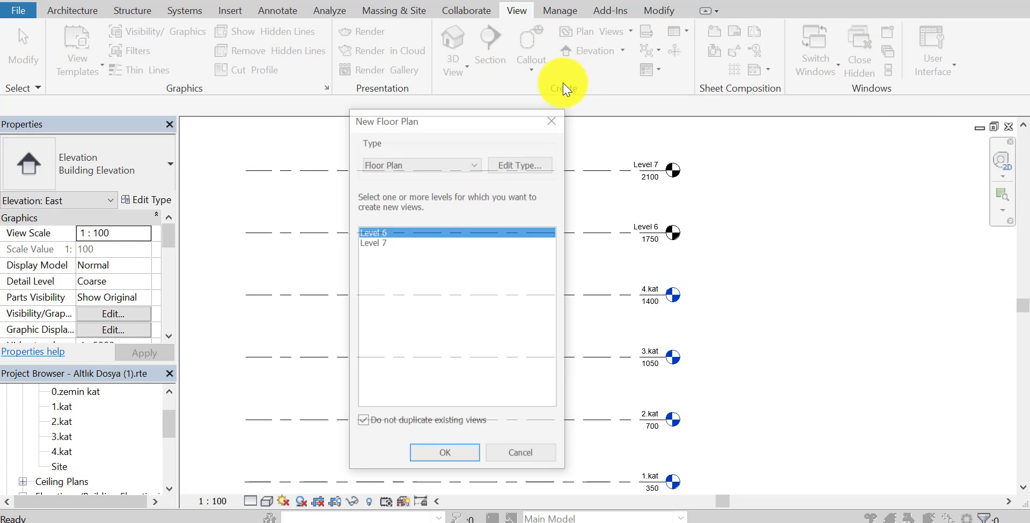
left_click(385, 242, "shift")
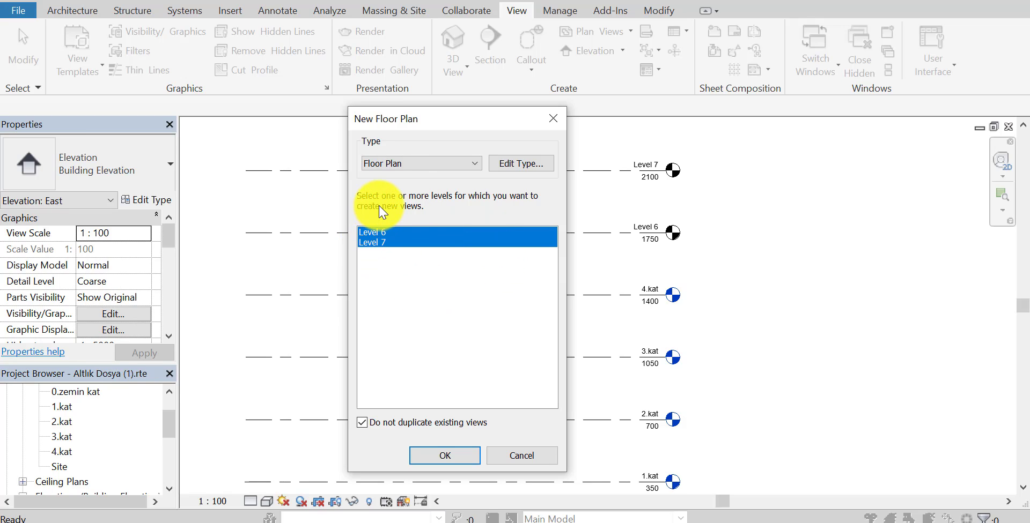
left_click(445, 456)
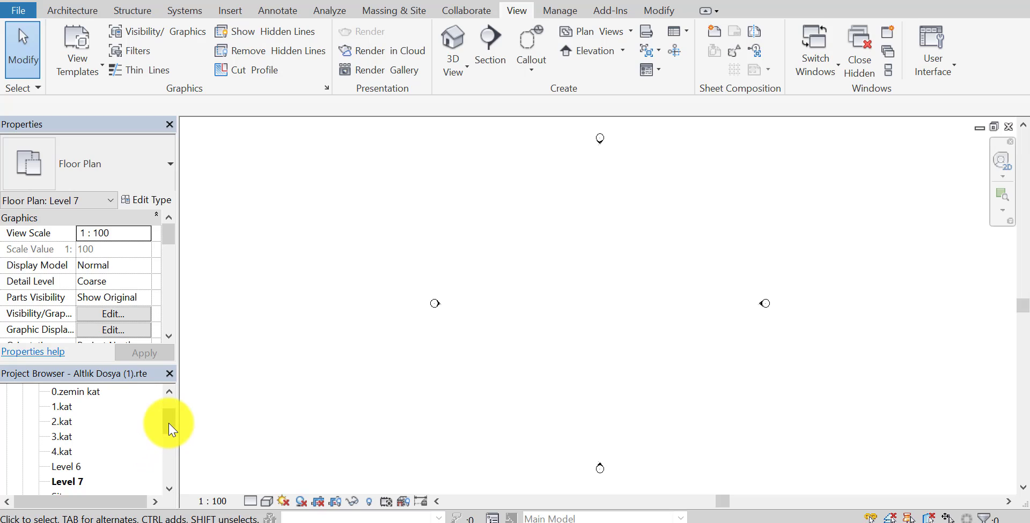
left_click_drag(170, 429, 167, 453)
Open the East elevation and rename Level 6 to 5.kat
left_click(60, 422)
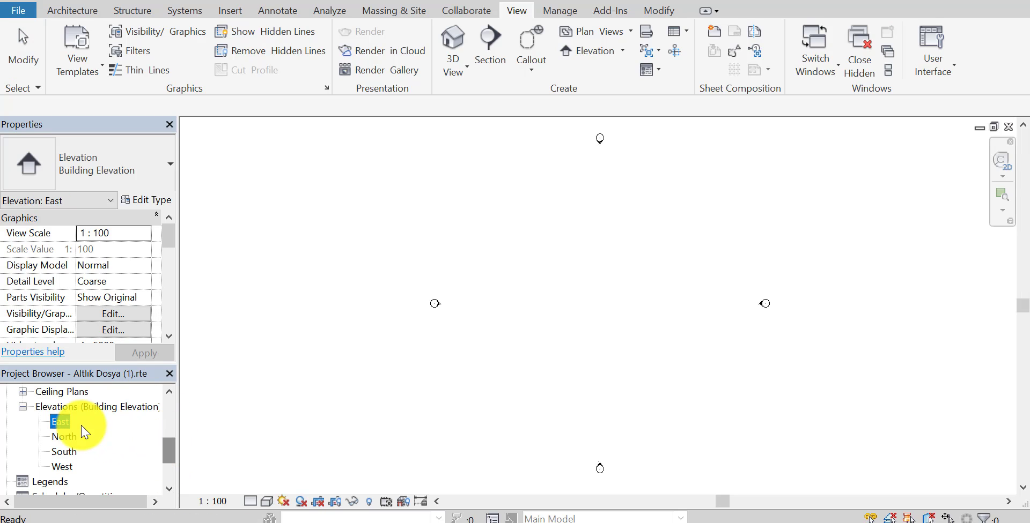
double_click(60, 422)
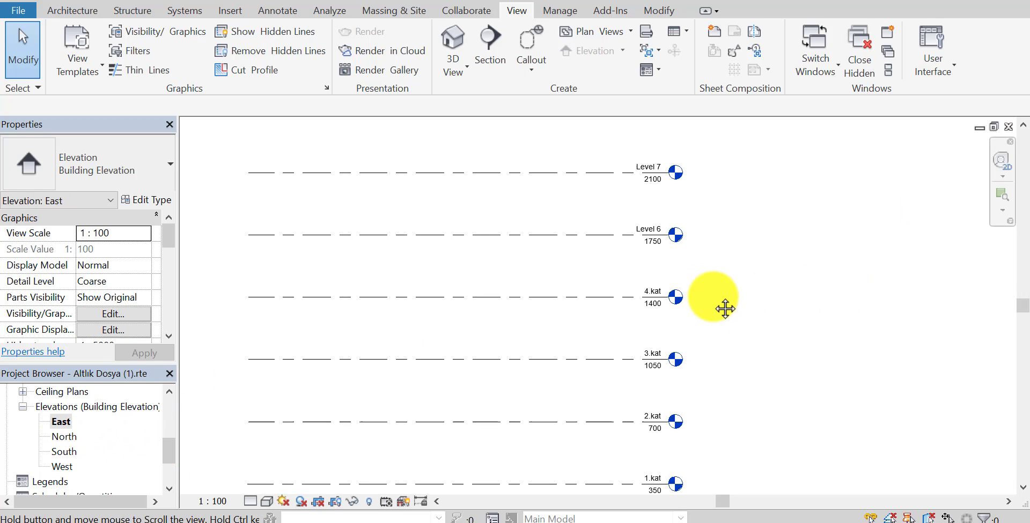
left_click(663, 295)
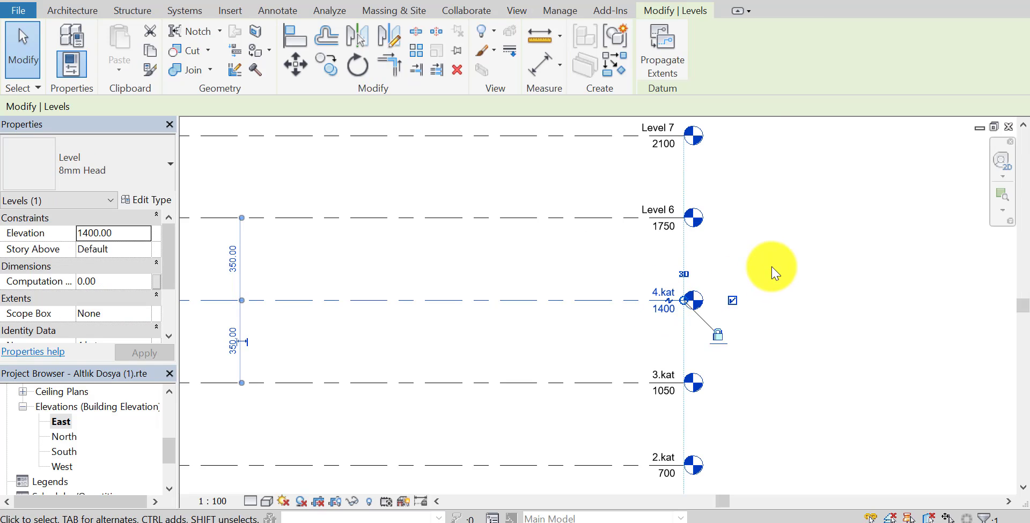
middle_click_drag(739, 349, 741, 402)
double_click(664, 276)
type("5.ka")
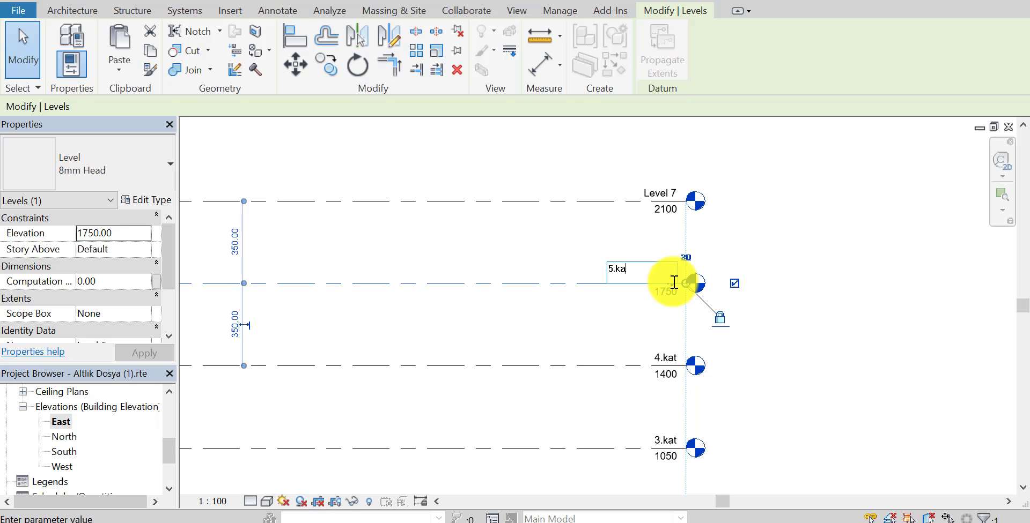
type("t")
key("Return")
key("Return")
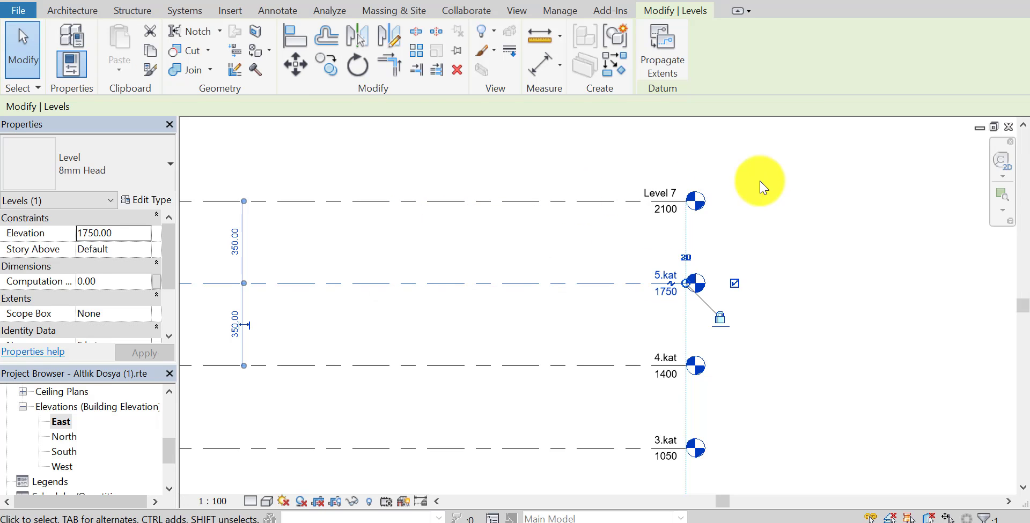
Rename Level 7 to 6.kat
left_click(620, 165)
double_click(666, 192)
type("6.kat")
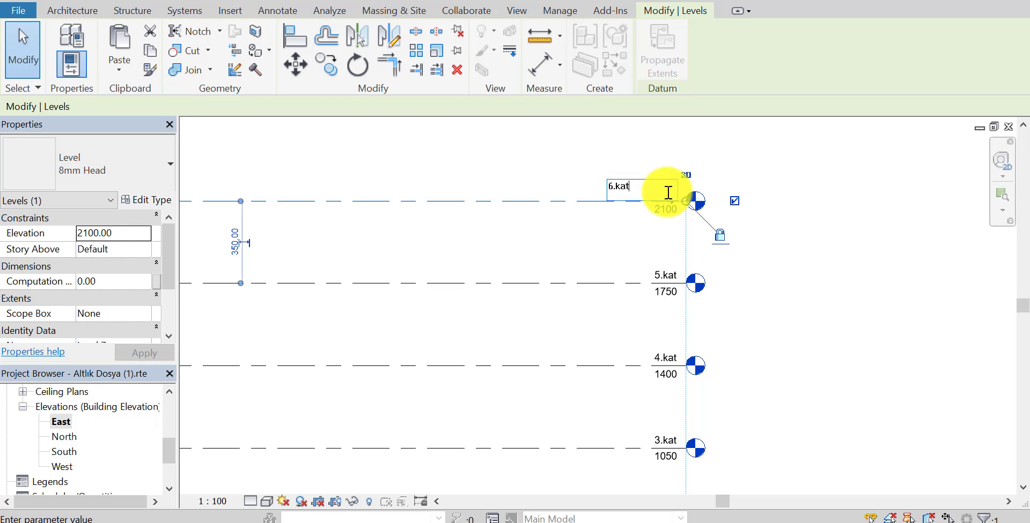
key("Return")
key("Return")
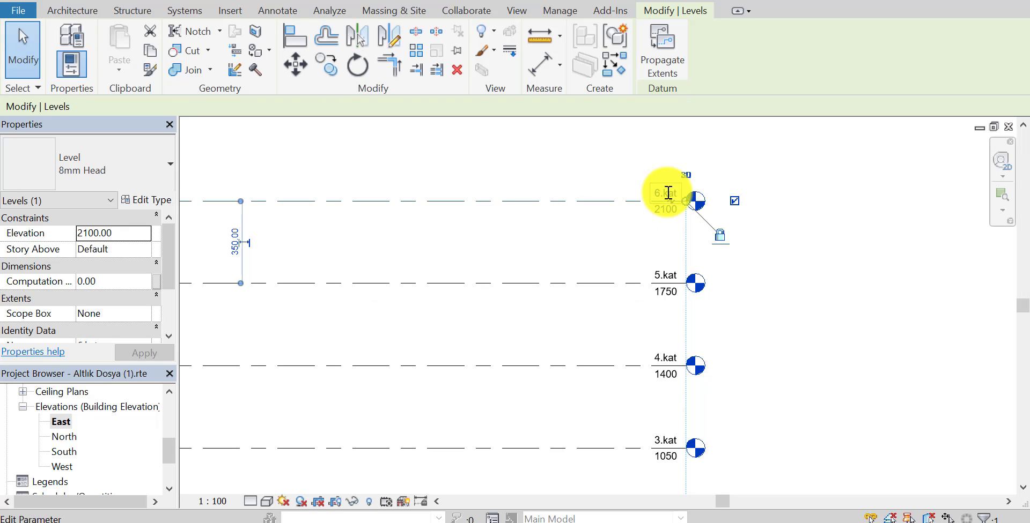
left_click(781, 245)
scroll(781, 245, "down", 1)
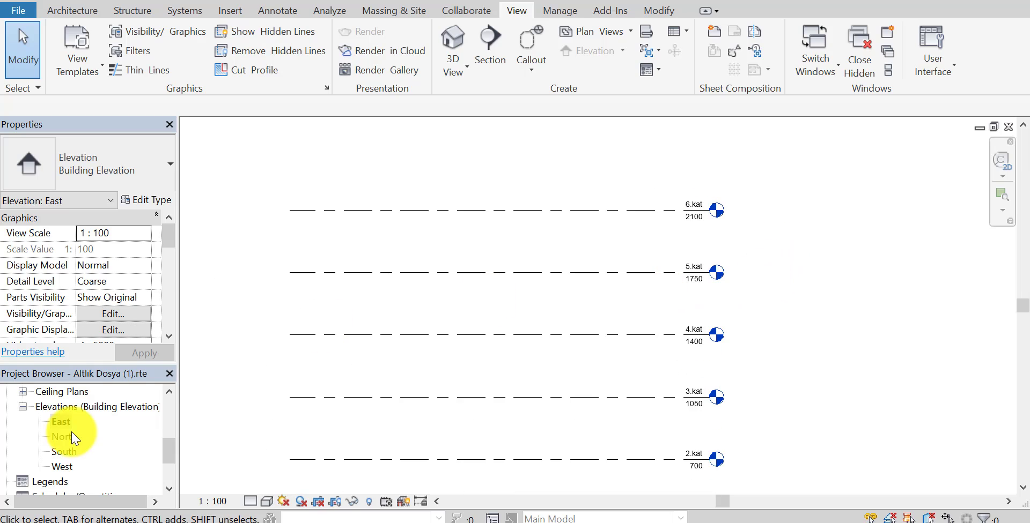
left_click_drag(172, 452, 173, 426)
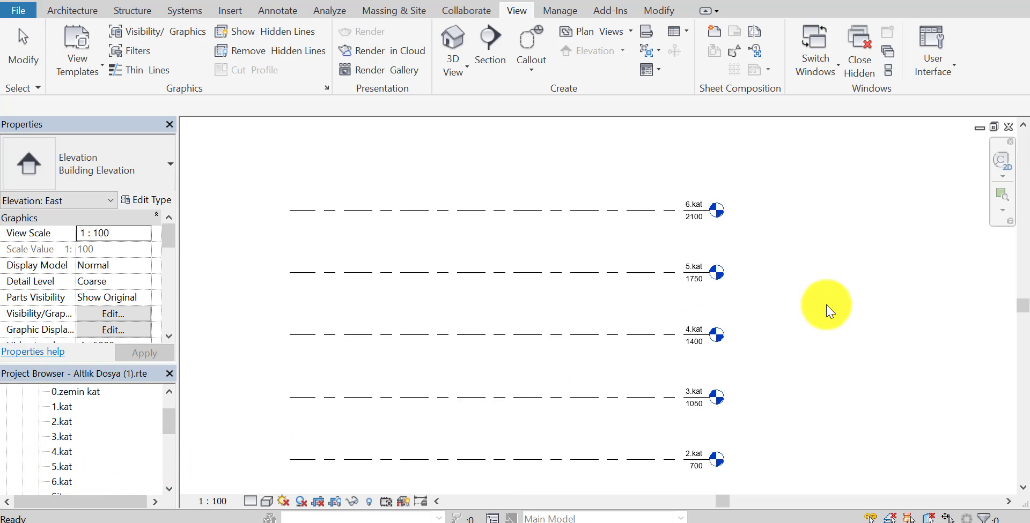
scroll(842, 335, "down", 1)
middle_click_drag(793, 340, 786, 283)
scroll(758, 322, "down", 1)
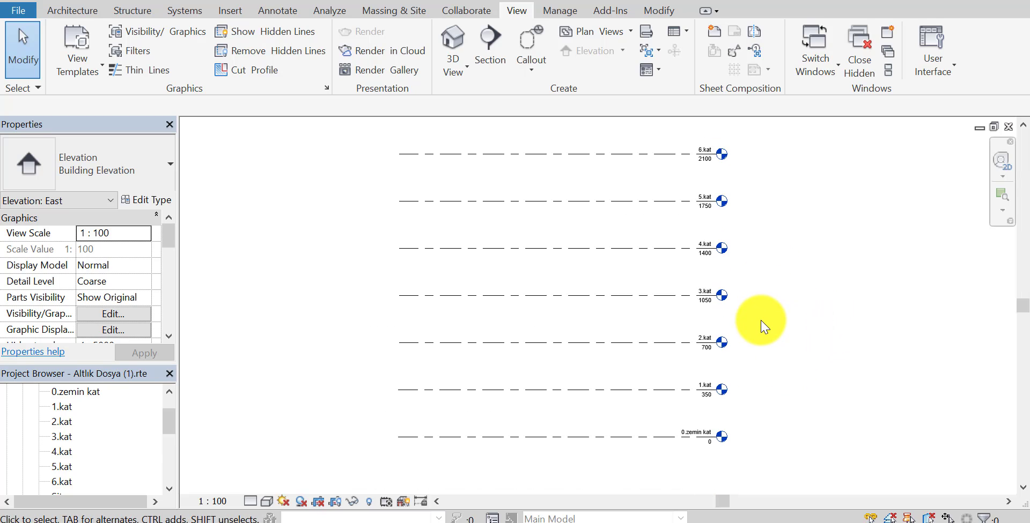
middle_click_drag(758, 322, 727, 352)
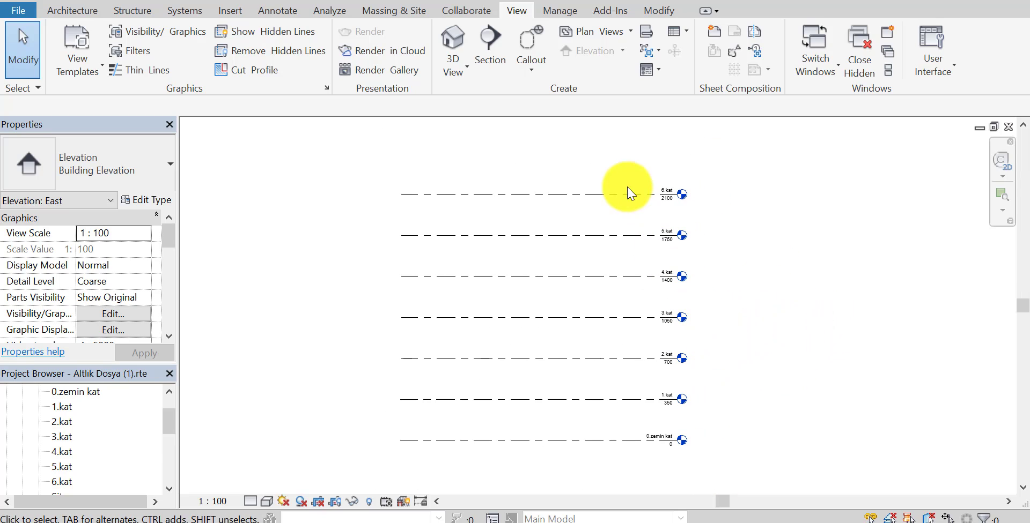
left_click(596, 32)
left_click(607, 73)
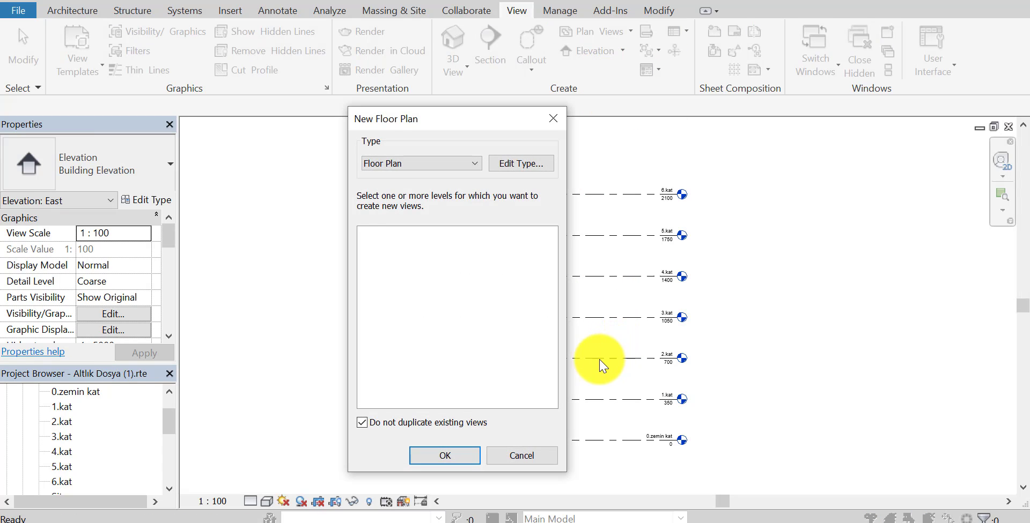
left_click(390, 427)
left_click(455, 454)
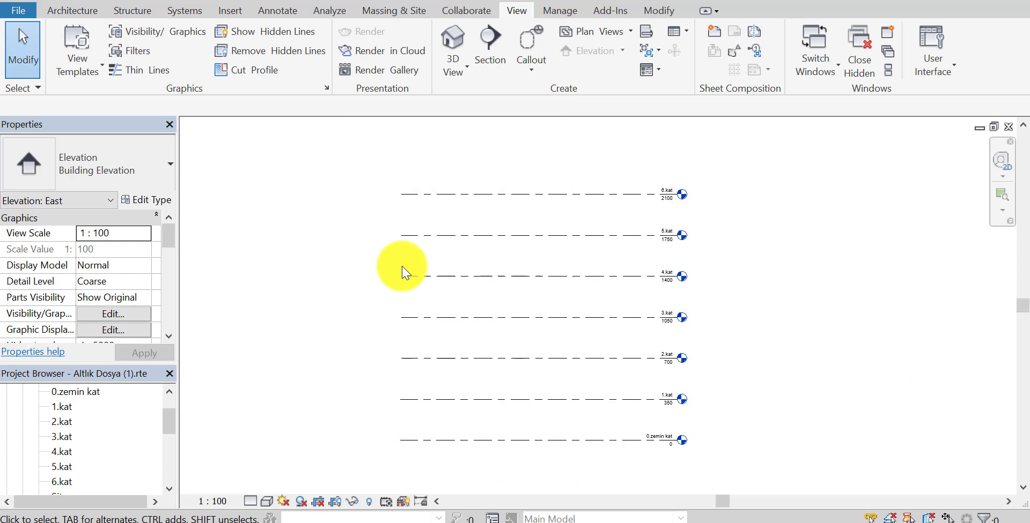
middle_click_drag(270, 249, 246, 247)
left_click(75, 11)
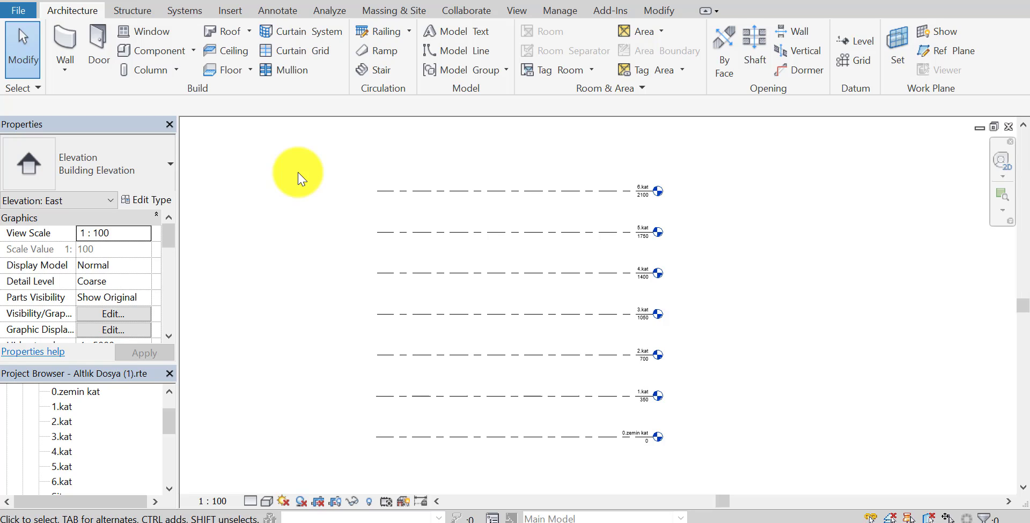
left_click(513, 13)
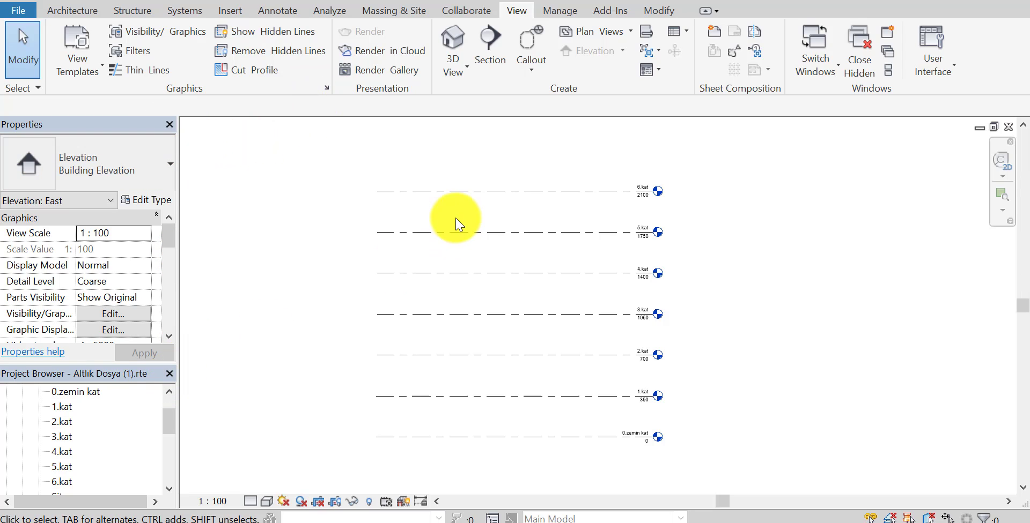
Open the View tab's User Interface dropdown to reach Keyboard Shortcuts
left_click(946, 81)
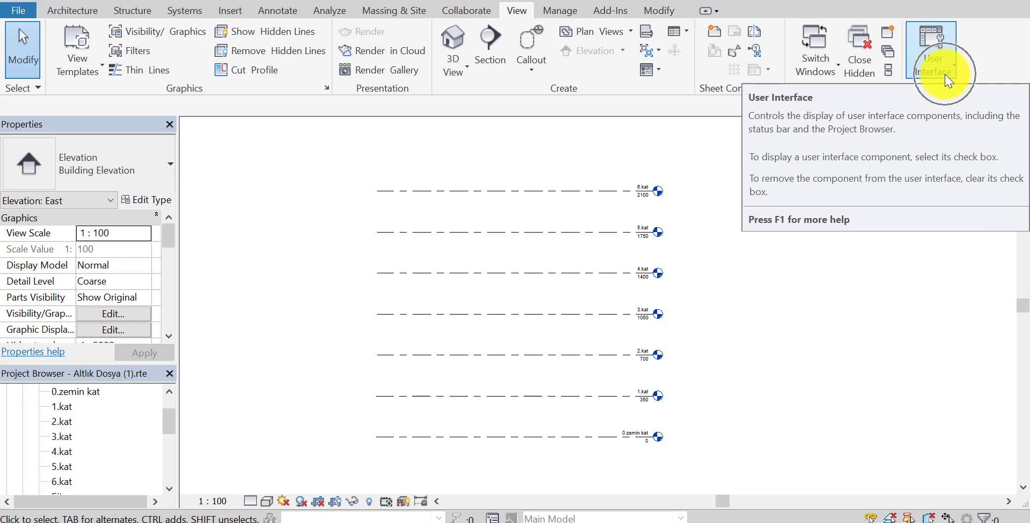
left_click(945, 81)
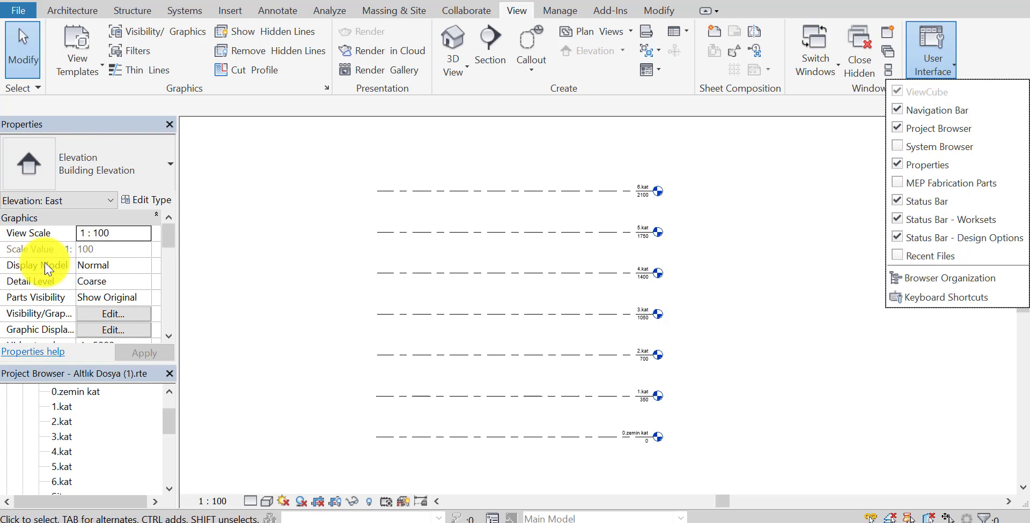
left_click(923, 68)
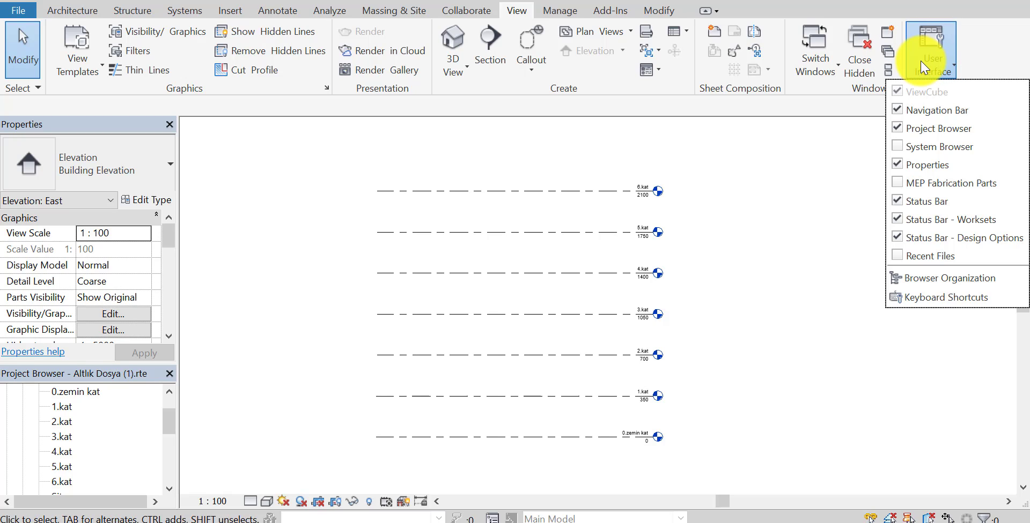
left_click(920, 68)
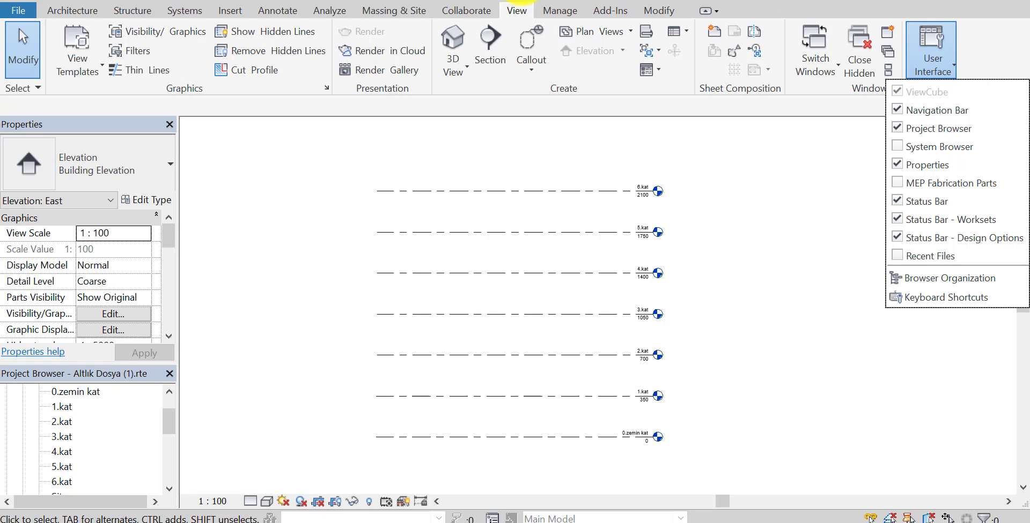
left_click(51, 9)
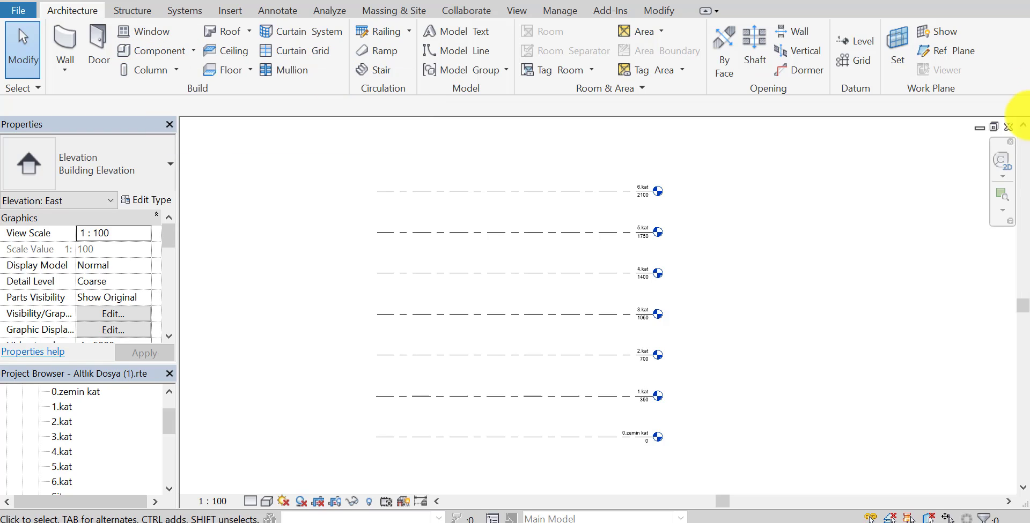
left_click(516, 10)
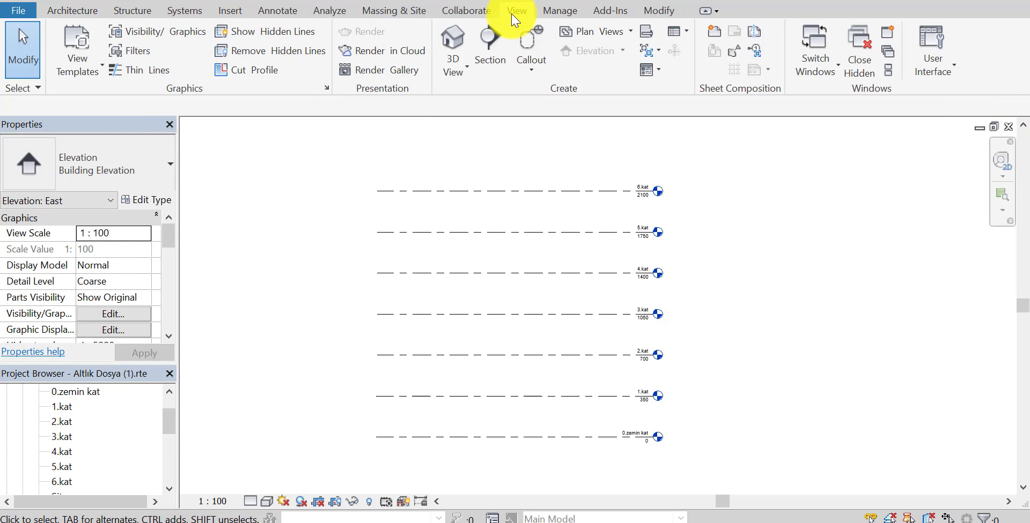
left_click(932, 77)
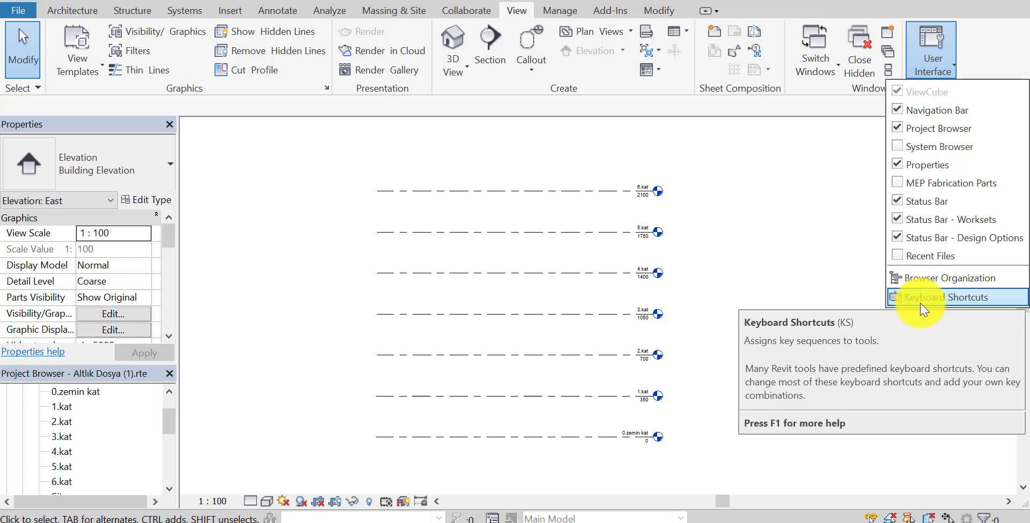
Open Keyboard Shortcuts and scroll the Assignments list down to Import CAD
left_click(920, 297)
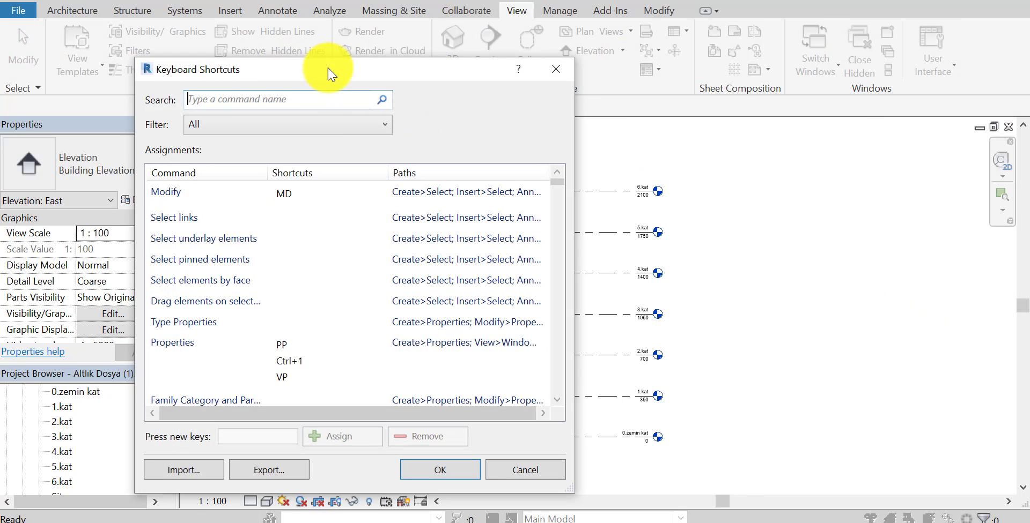
left_click_drag(507, 68, 490, 52)
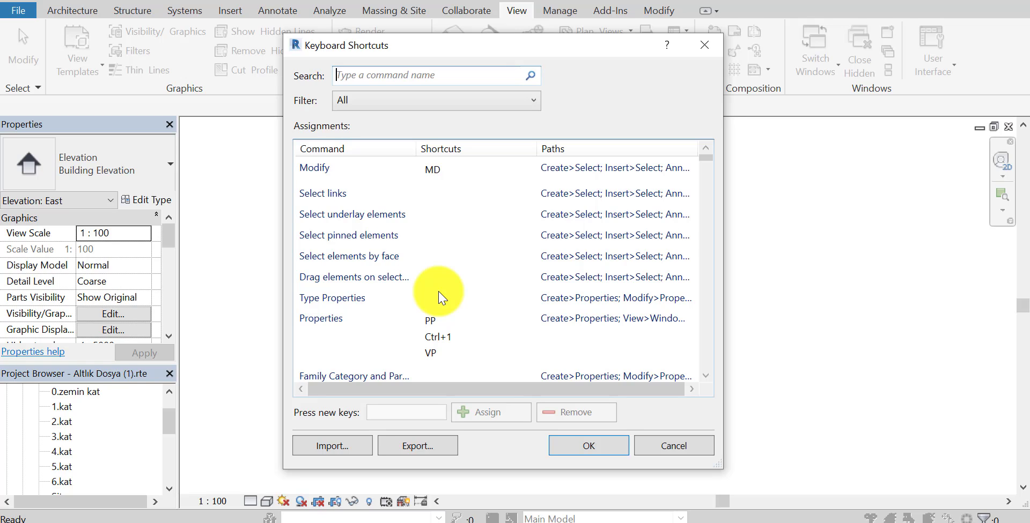
scroll(438, 296, "down", 1)
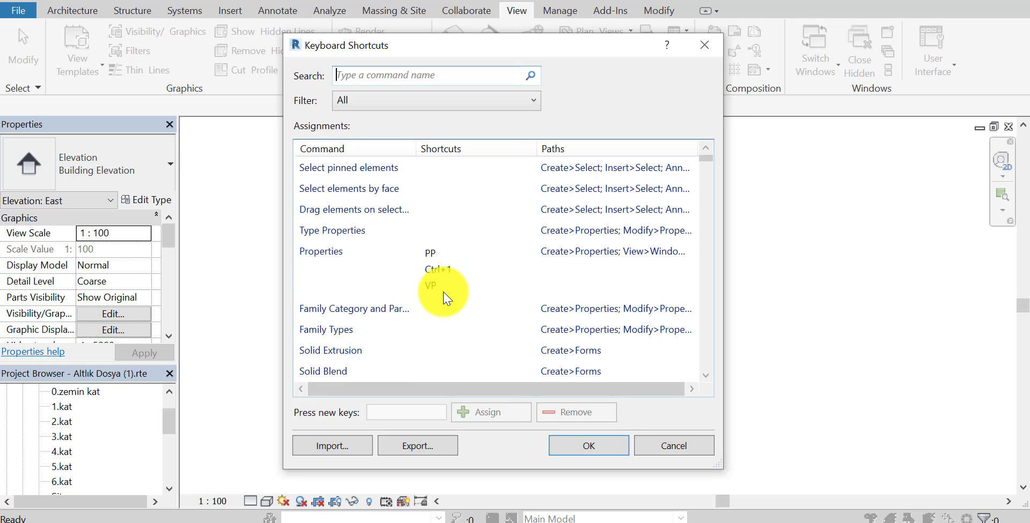
scroll(442, 294, "down", 1)
scroll(444, 298, "down", 1)
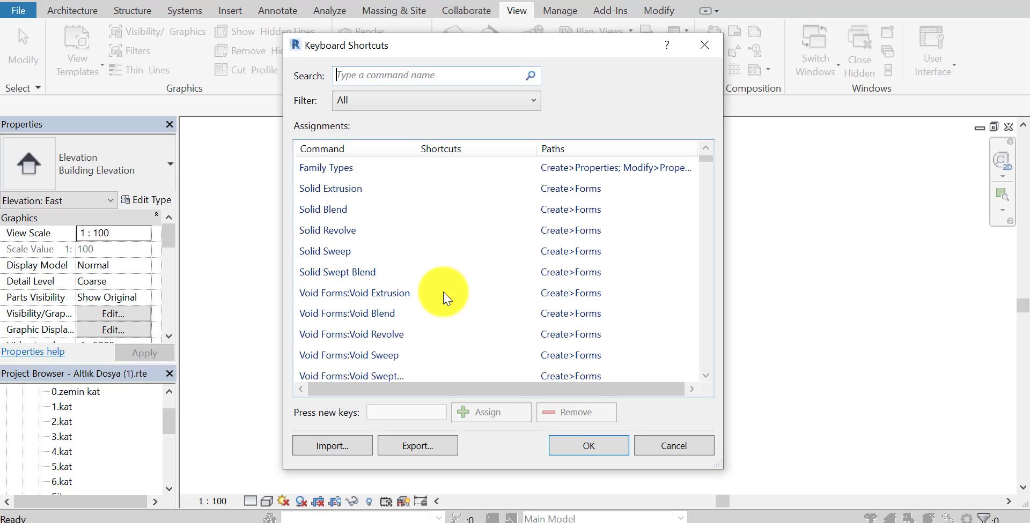
scroll(444, 298, "down", 1)
scroll(444, 298, "down", 1)
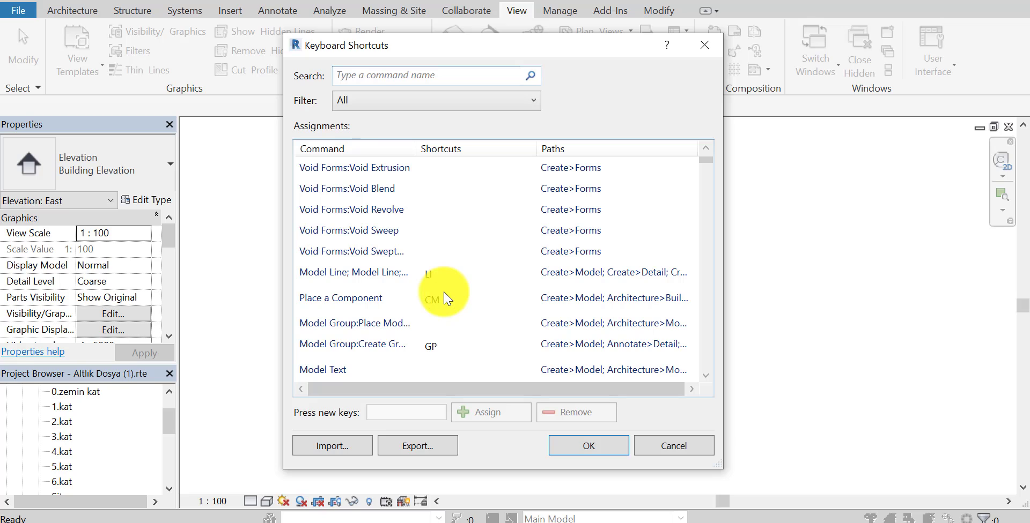
scroll(444, 299, "down", 1)
scroll(444, 298, "down", 1)
scroll(444, 298, "down", 1)
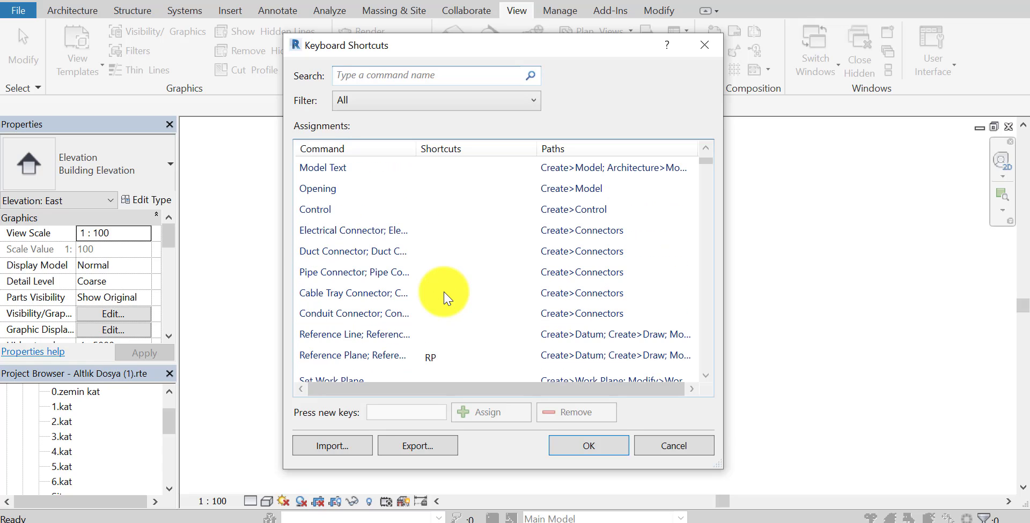
scroll(444, 299, "down", 1)
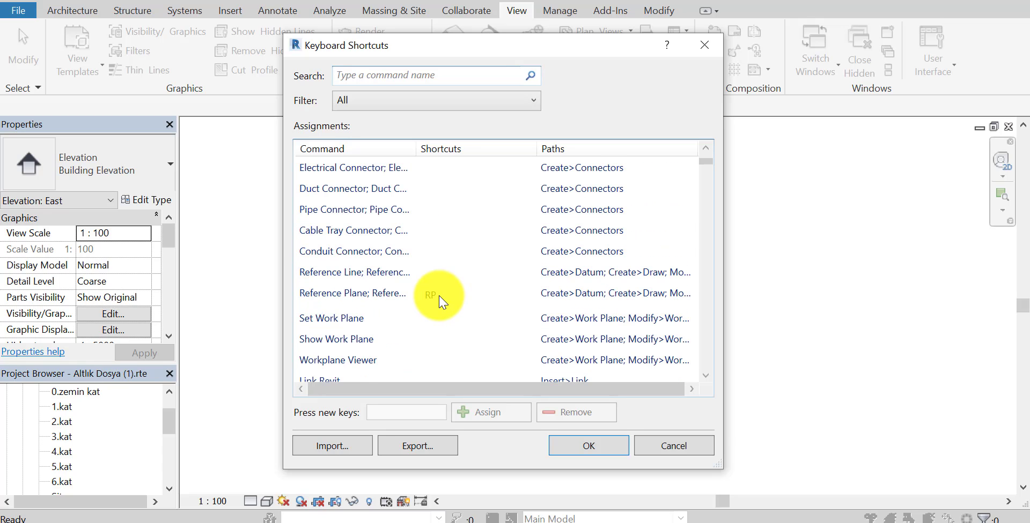
scroll(443, 301, "down", 2)
scroll(439, 302, "down", 1)
scroll(439, 302, "down", 1)
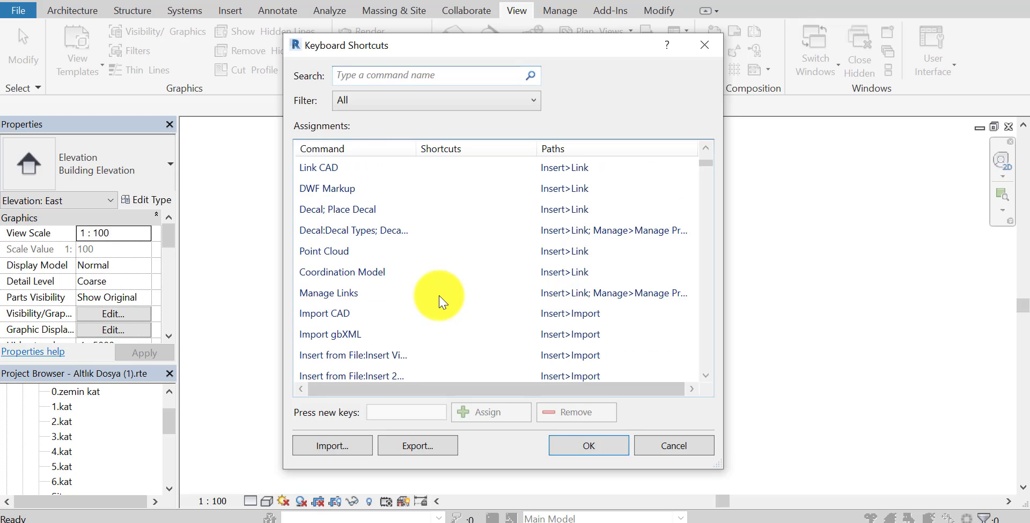
scroll(439, 302, "down", 1)
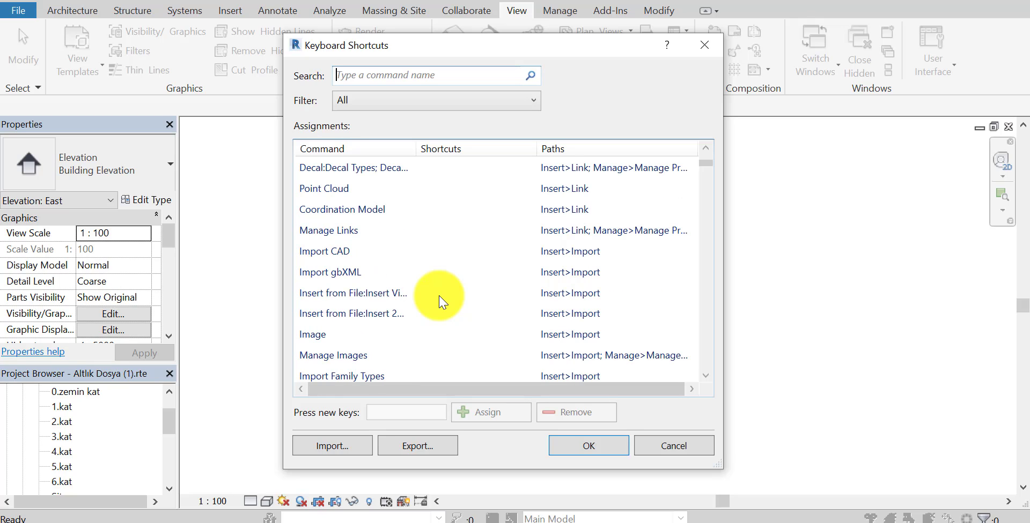
Assign the shortcut CAD to Import CAD and confirm with OK
left_click(392, 256)
left_click(420, 262)
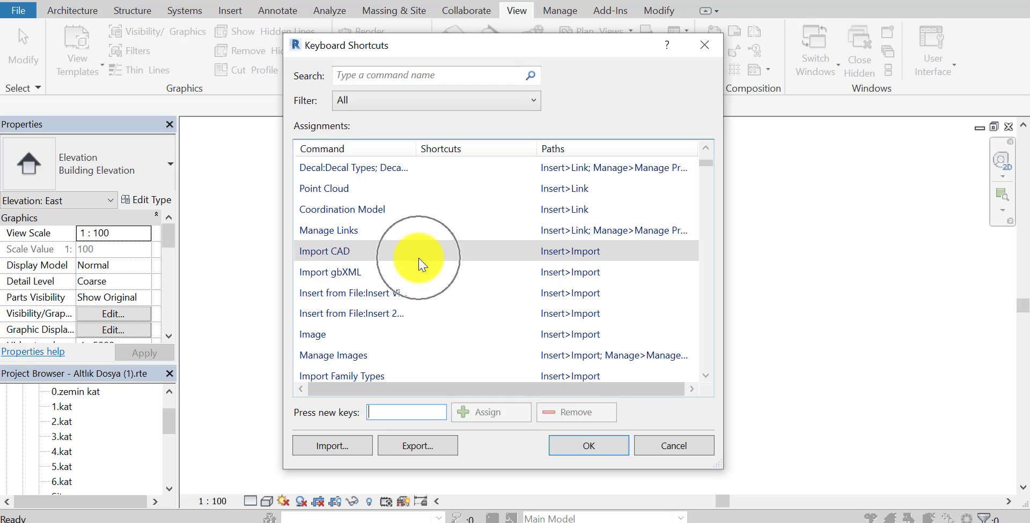
left_click(420, 262)
left_click(422, 263)
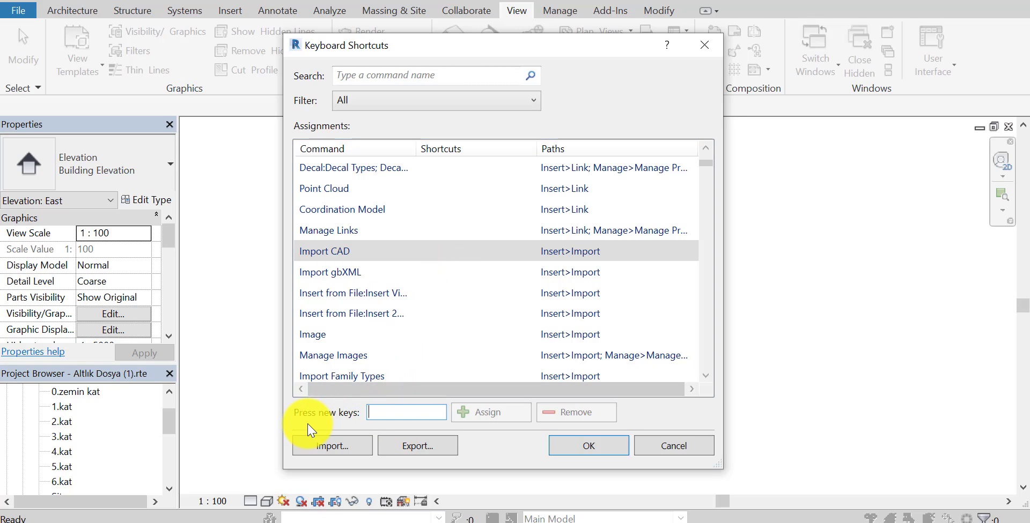
left_click(375, 412)
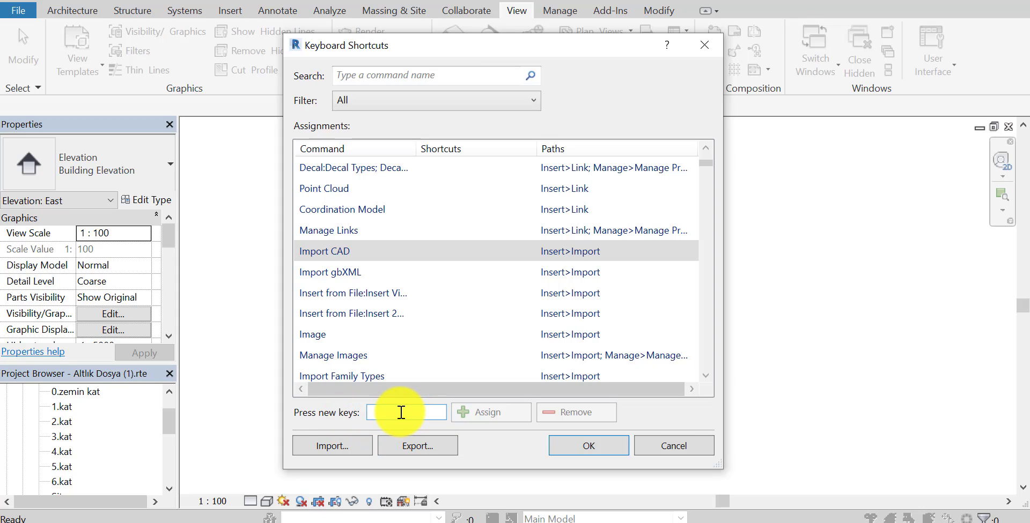
type("CA")
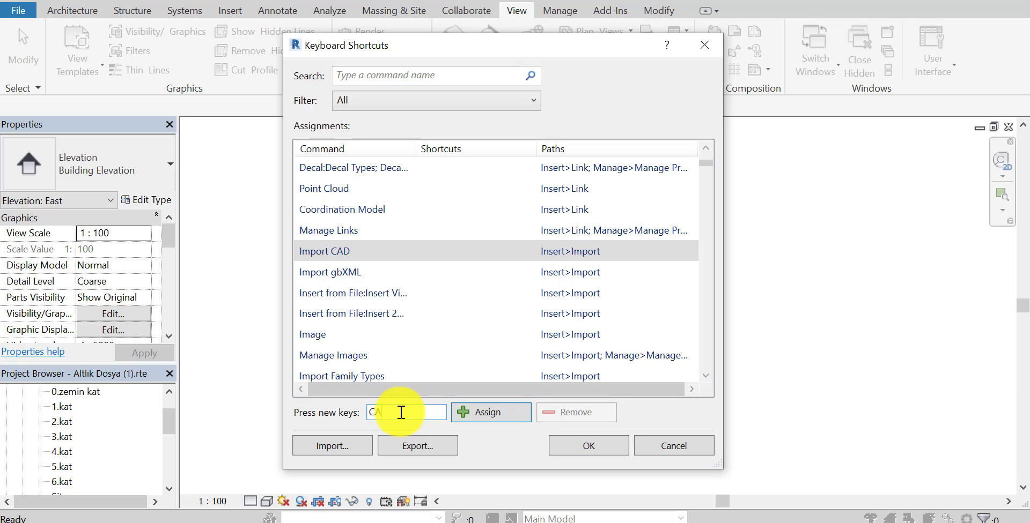
type("D")
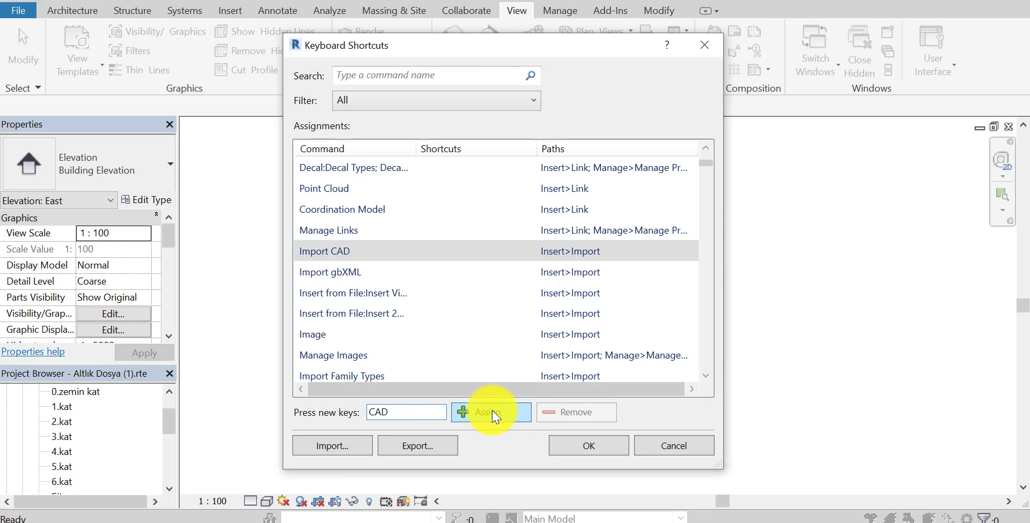
left_click(492, 416)
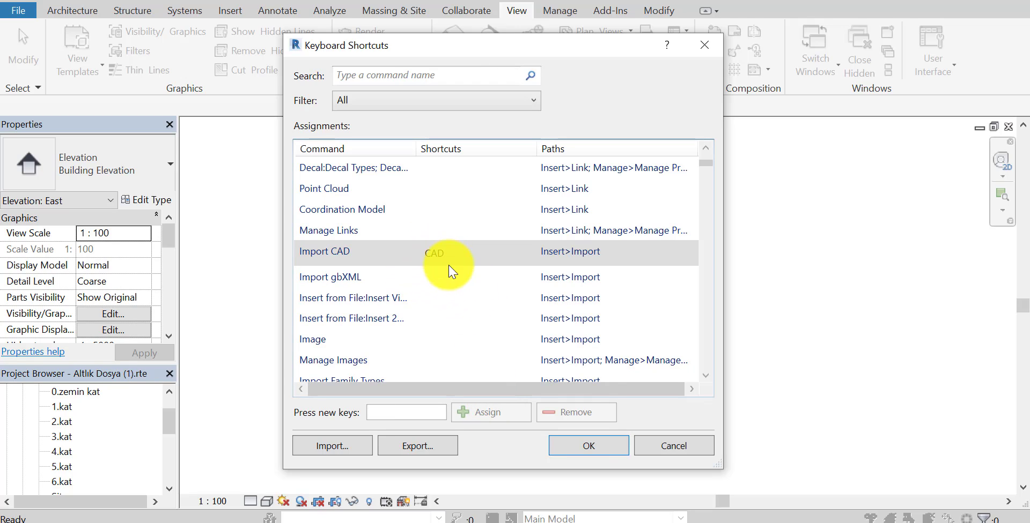
left_click(580, 453)
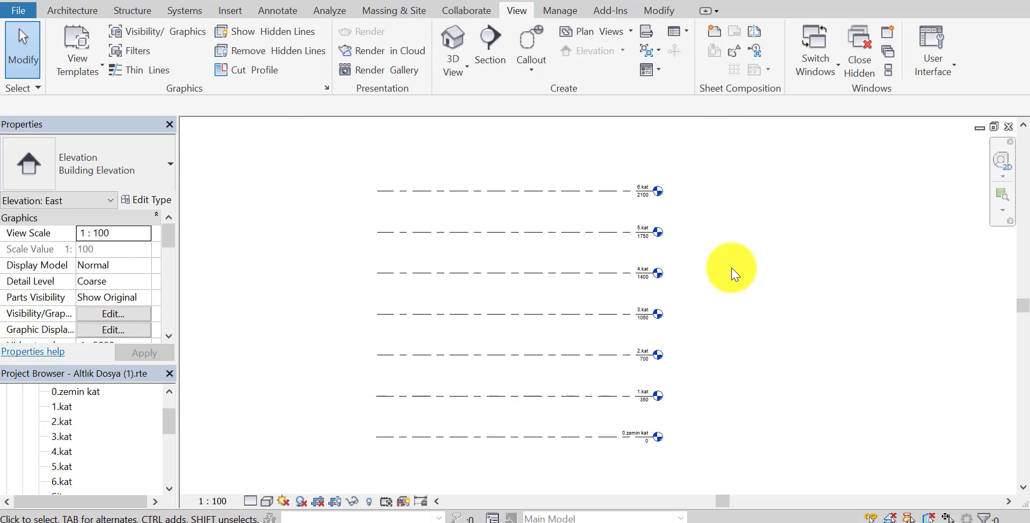
key("c")
key("a")
key("d")
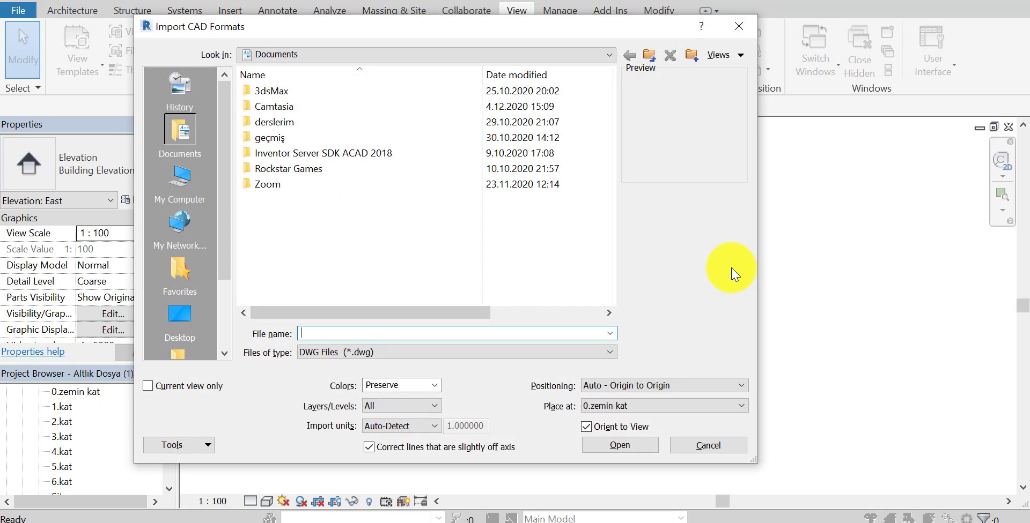
left_click(737, 27)
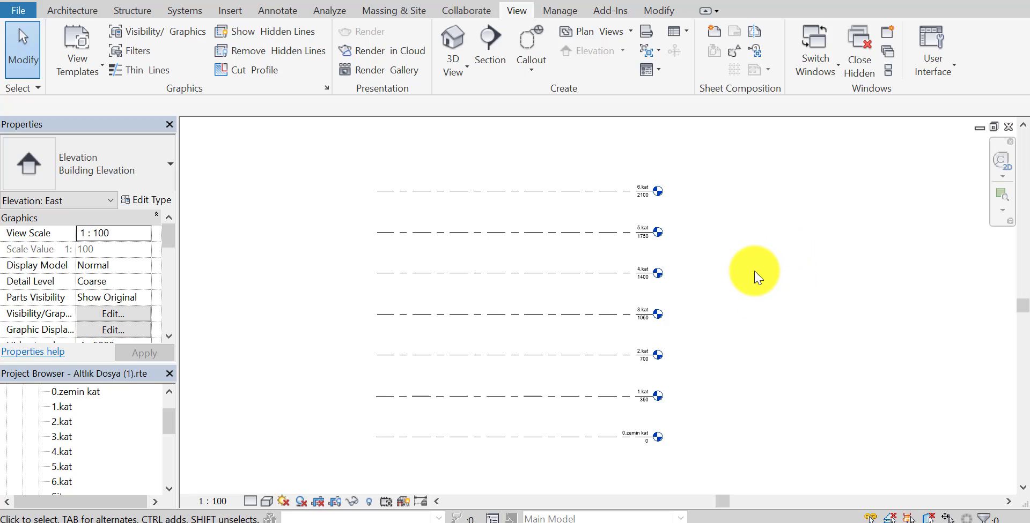
left_click(754, 272)
left_click(754, 271)
key("i")
key("c")
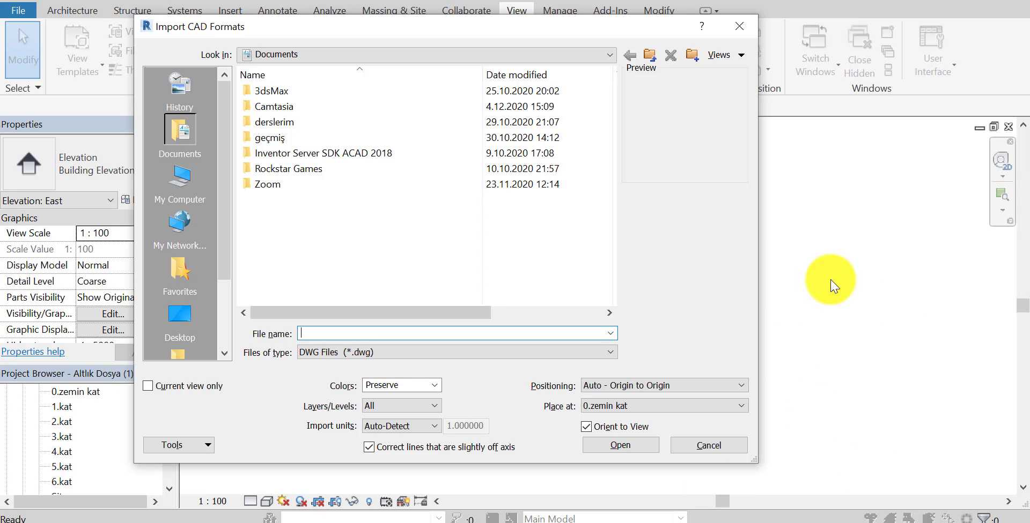
left_click(710, 446)
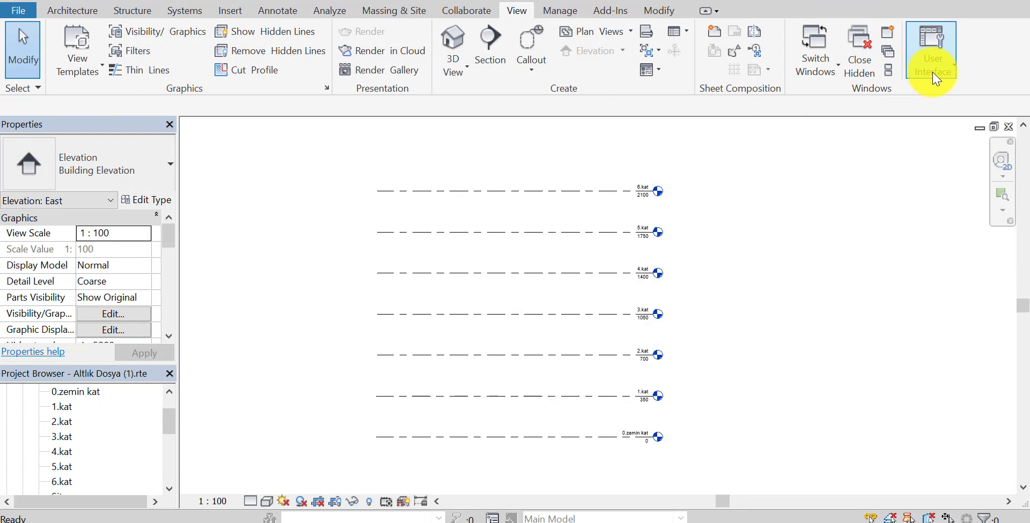
Reopen Keyboard Shortcuts, remove the CAD shortcut from Import CAD, and click OK
left_click(930, 75)
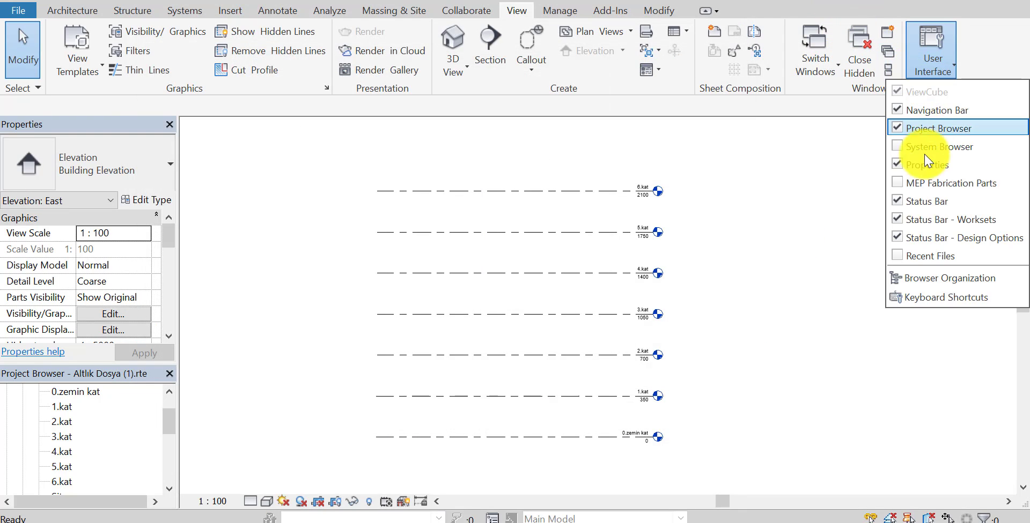
left_click(933, 298)
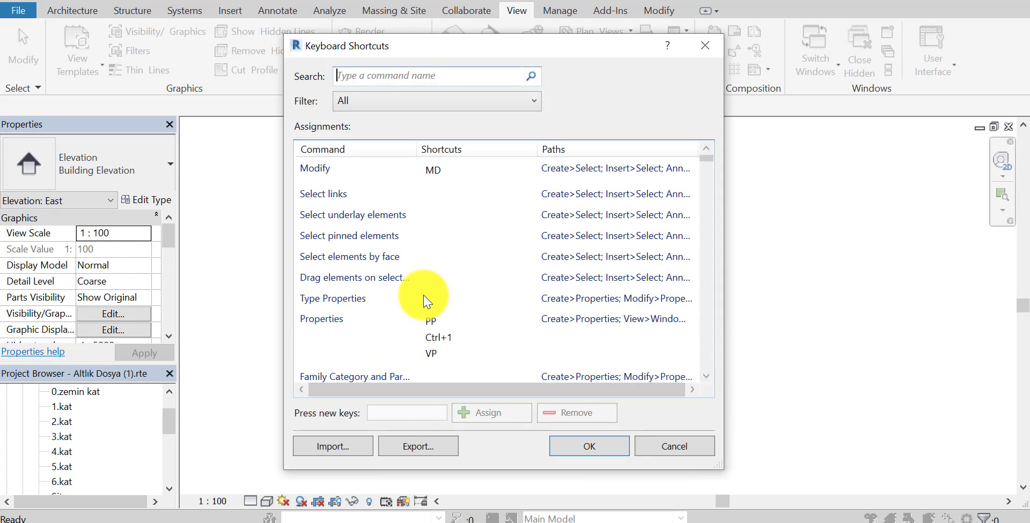
scroll(407, 282, "down", 2)
scroll(397, 279, "down", 3)
scroll(402, 268, "down", 3)
scroll(407, 303, "down", 3)
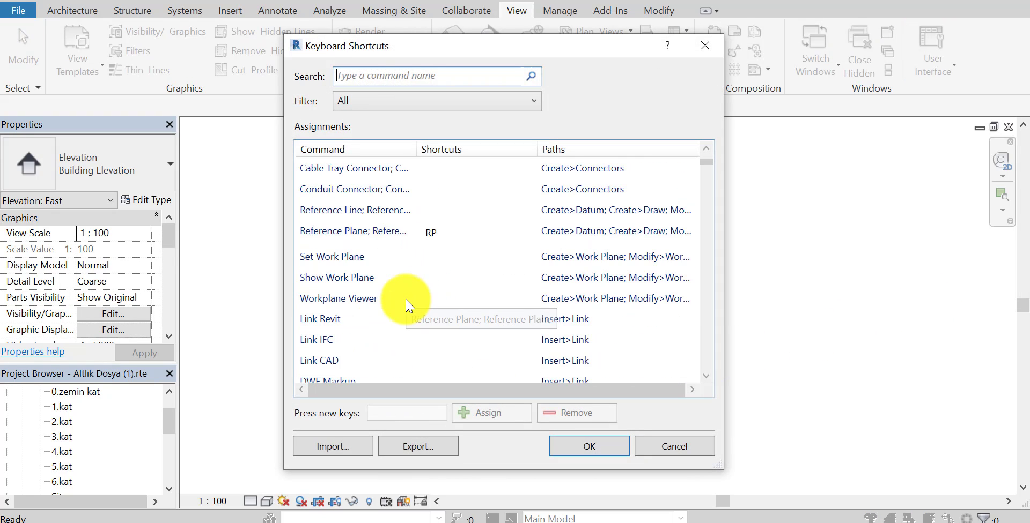
scroll(404, 306, "down", 3)
left_click(423, 317)
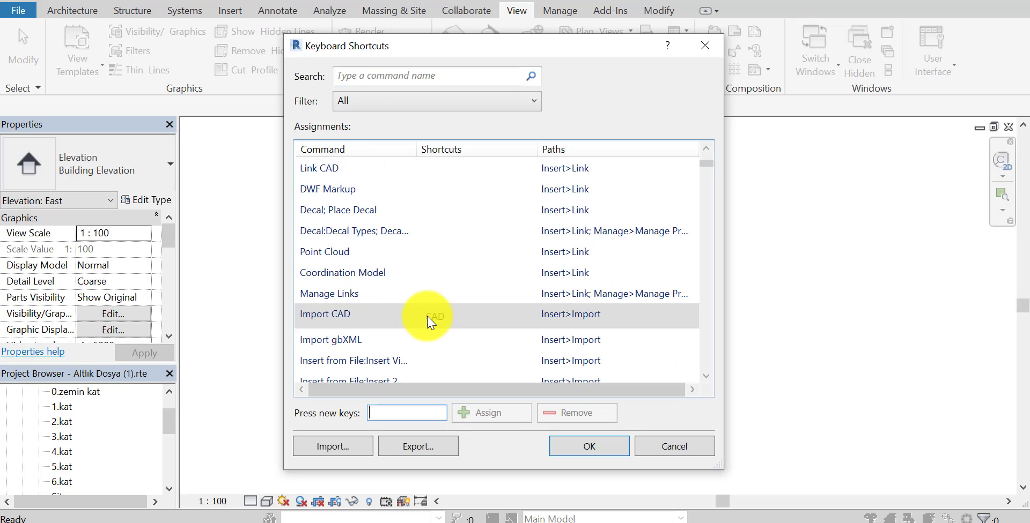
left_click(455, 321)
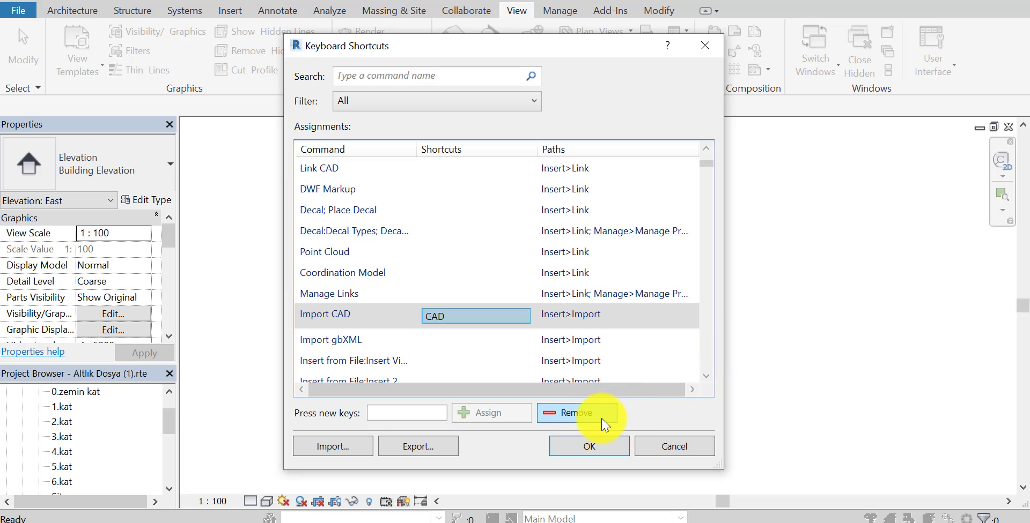
left_click(593, 416)
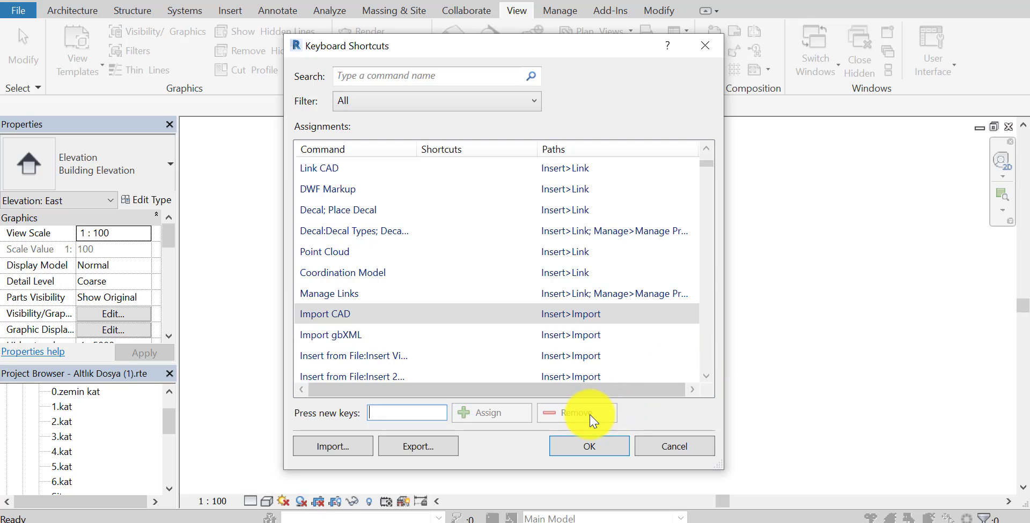
left_click(593, 448)
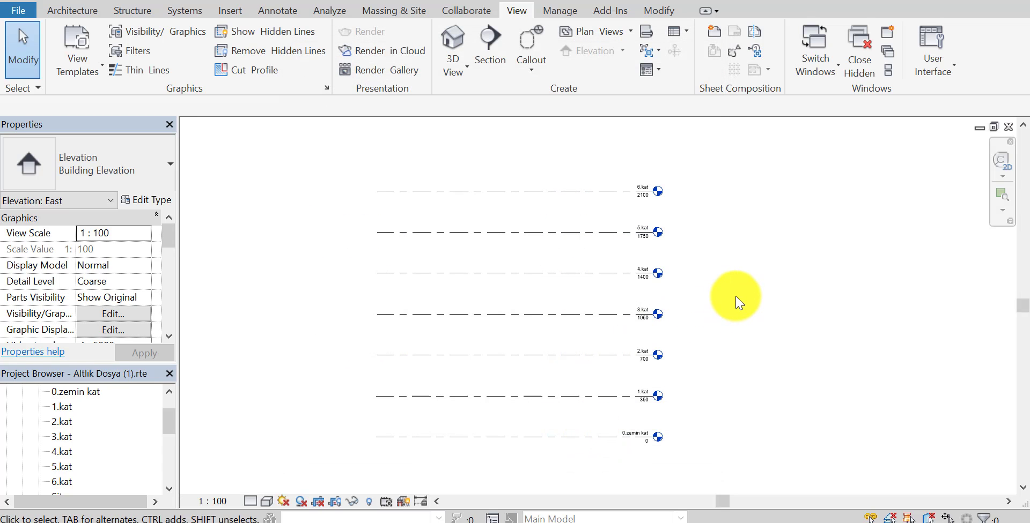
Check that the CAD shortcut is gone, then reopen Keyboard Shortcuts at Import CAD
key("d")
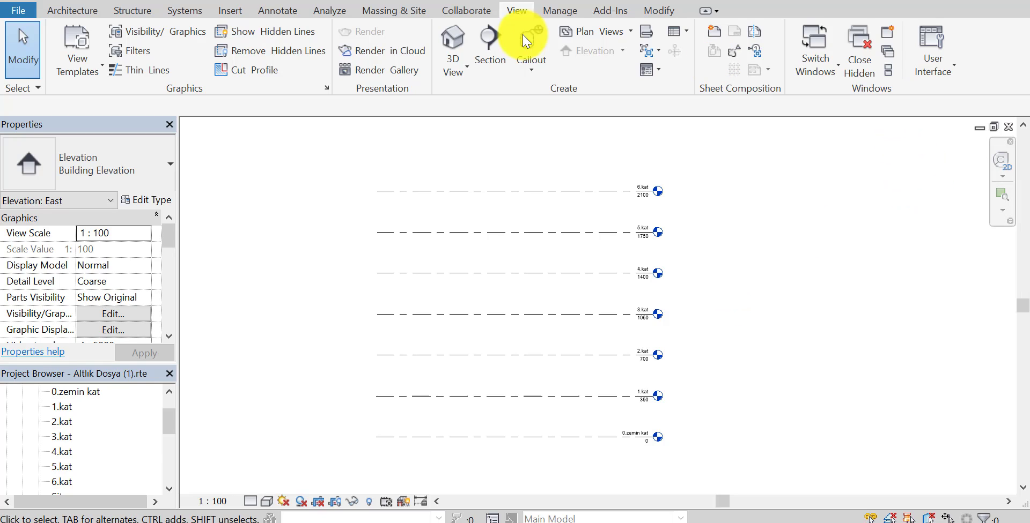
left_click(937, 80)
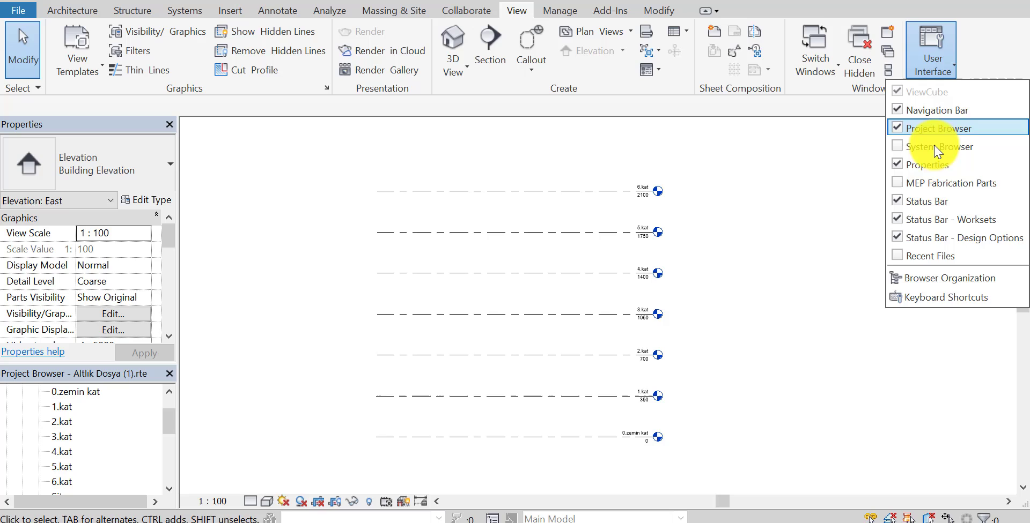
left_click(929, 298)
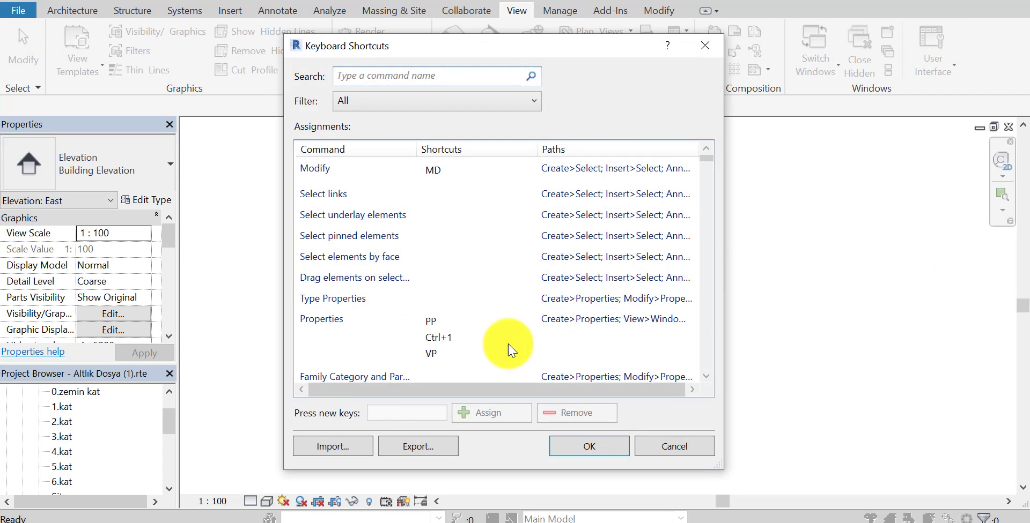
scroll(435, 279, "down", 5)
scroll(430, 338, "down", 3)
scroll(430, 345, "down", 3)
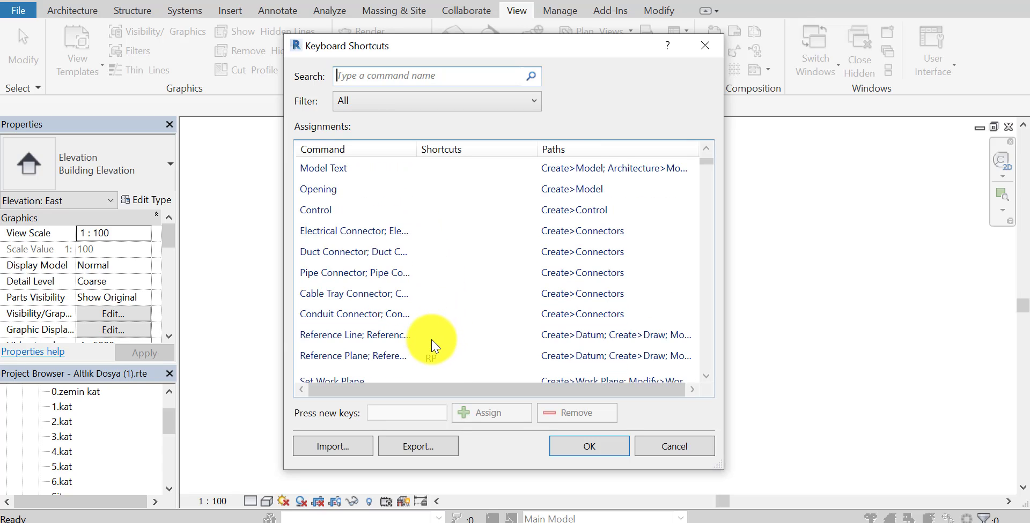
scroll(435, 347, "down", 1)
scroll(434, 346, "down", 2)
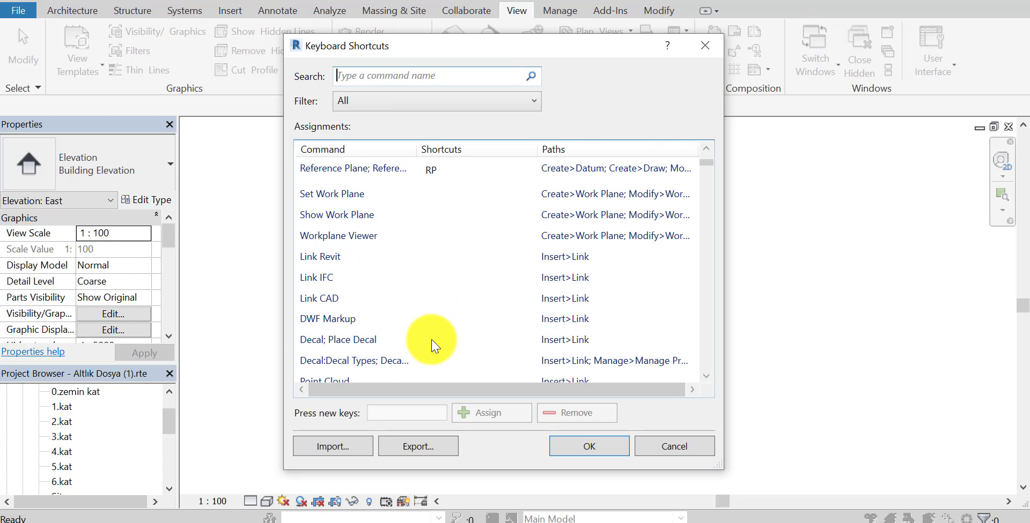
scroll(432, 346, "down", 1)
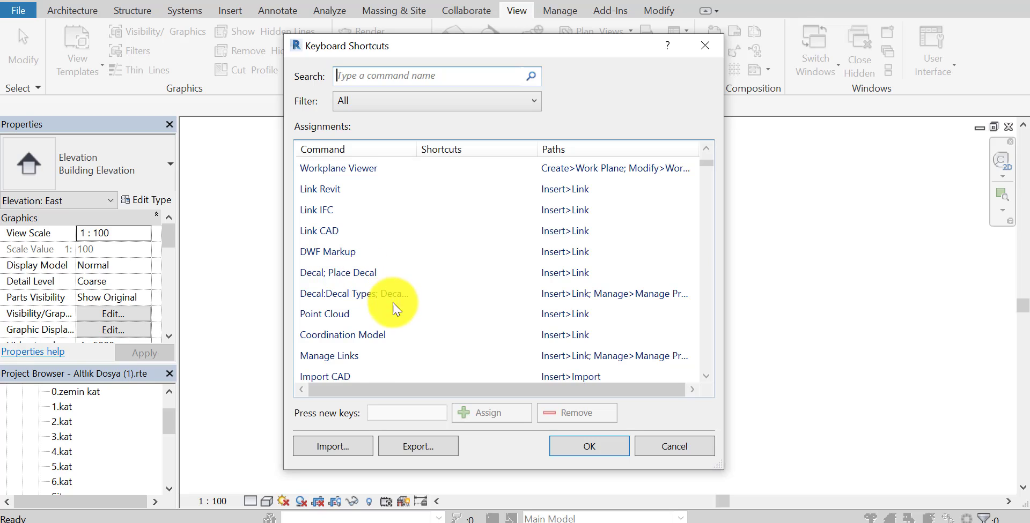
scroll(396, 310, "down", 1)
scroll(391, 317, "down", 1)
Select Import CAD and assign it the shortcut CAD
left_click(348, 260)
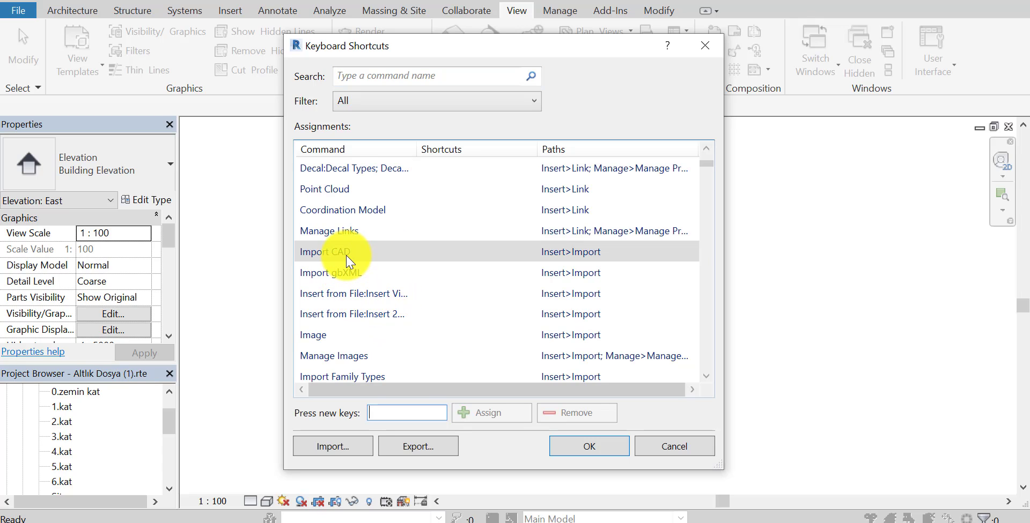
type("x")
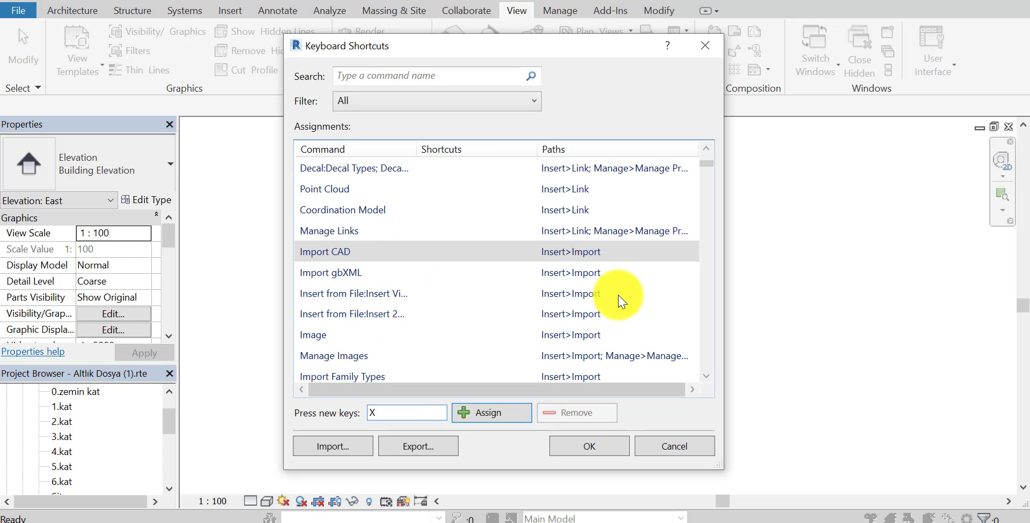
type("CAD")
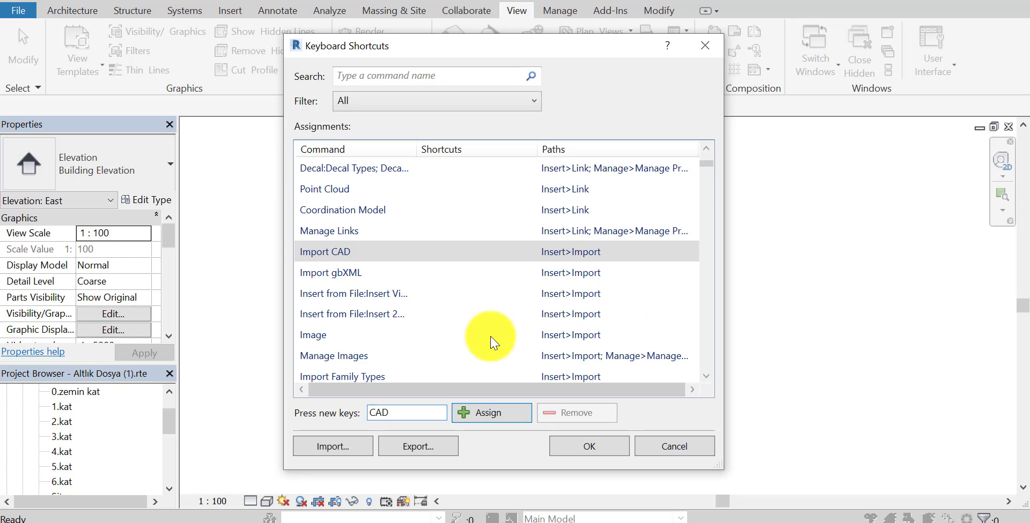
left_click(491, 417)
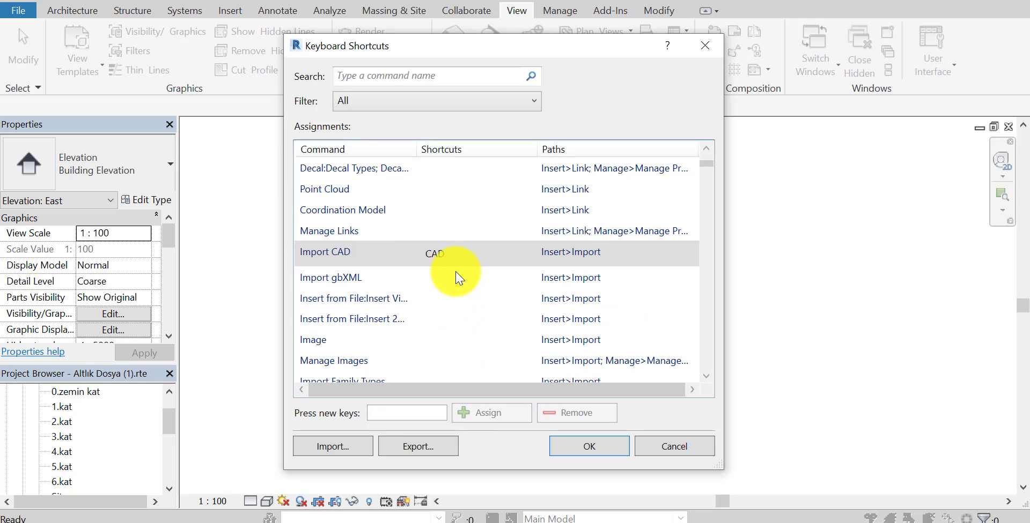
Select Import CAD's CAD shortcut and open Export for KeyboardShortcuts.xml
left_click(437, 259)
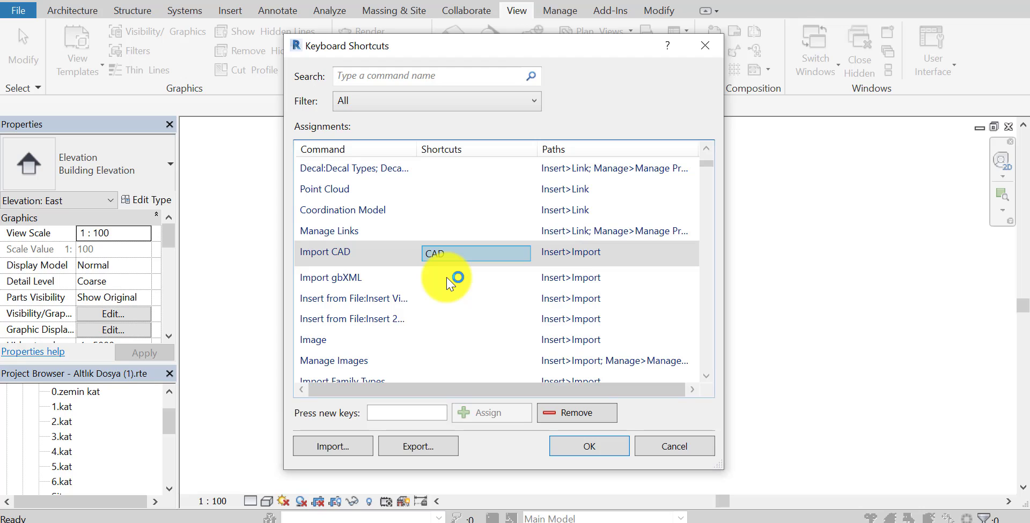
left_click(417, 457)
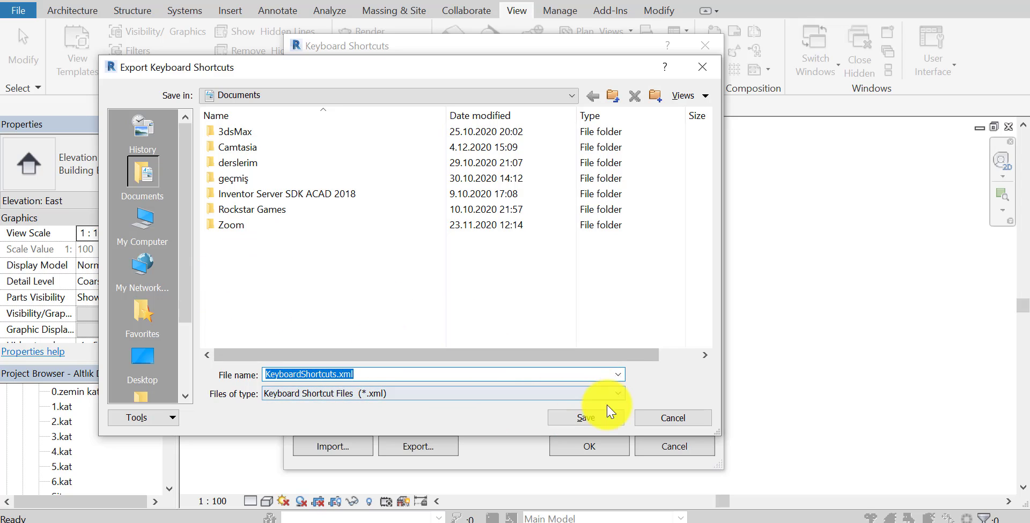
Save KeyboardShortcuts.xml to Documents, then select it in the Import dialog
left_click(587, 418)
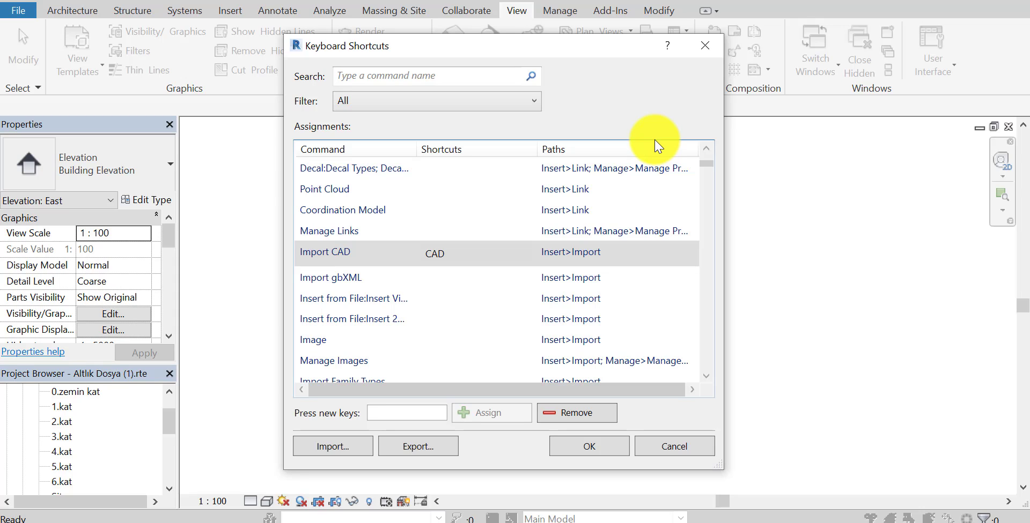
left_click(340, 455)
left_click(214, 256)
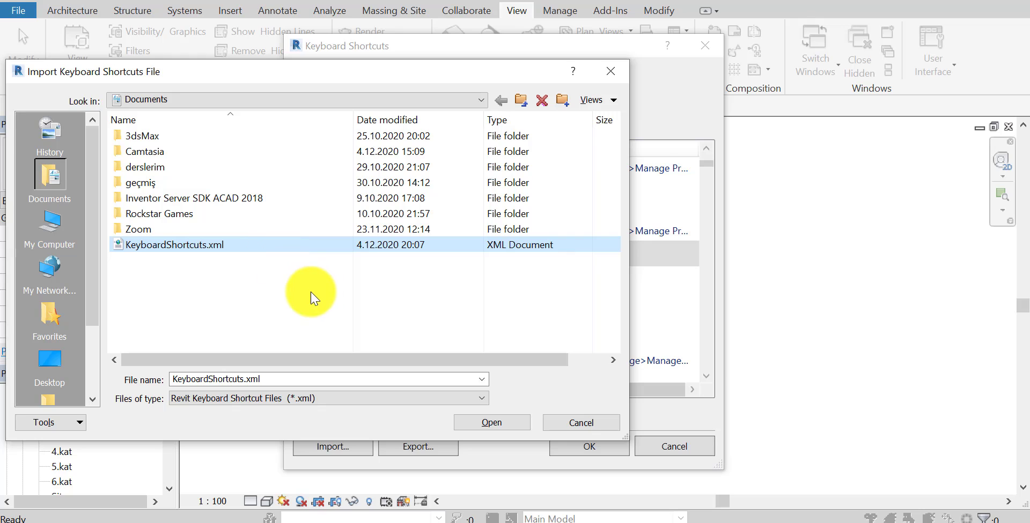
Import KeyboardShortcuts.xml, close Keyboard Shortcuts, and save the changes
left_click(516, 426)
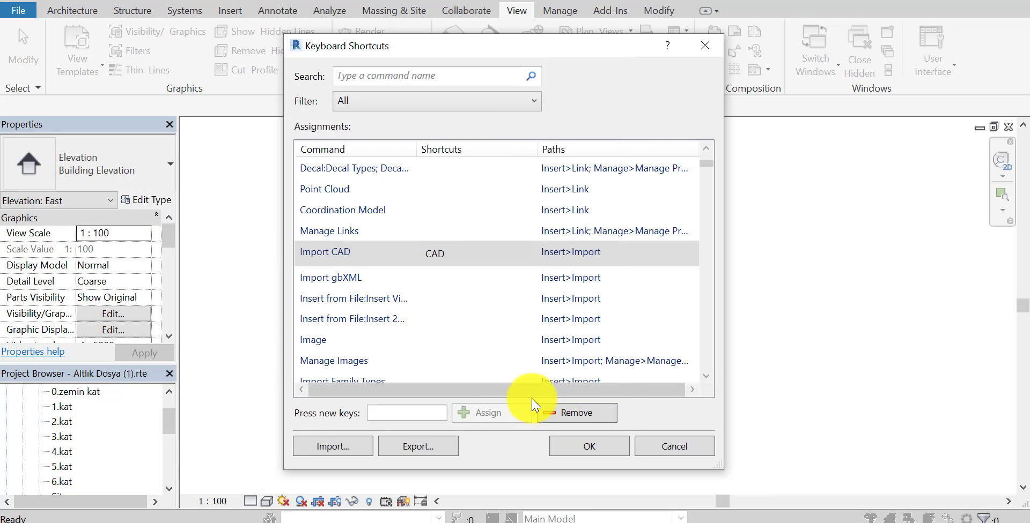
left_click(677, 447)
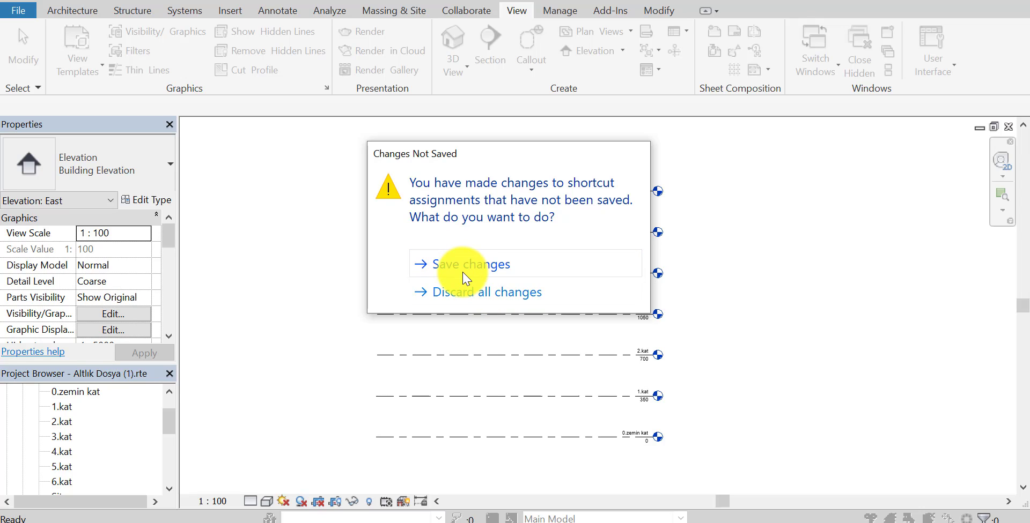
left_click(424, 268)
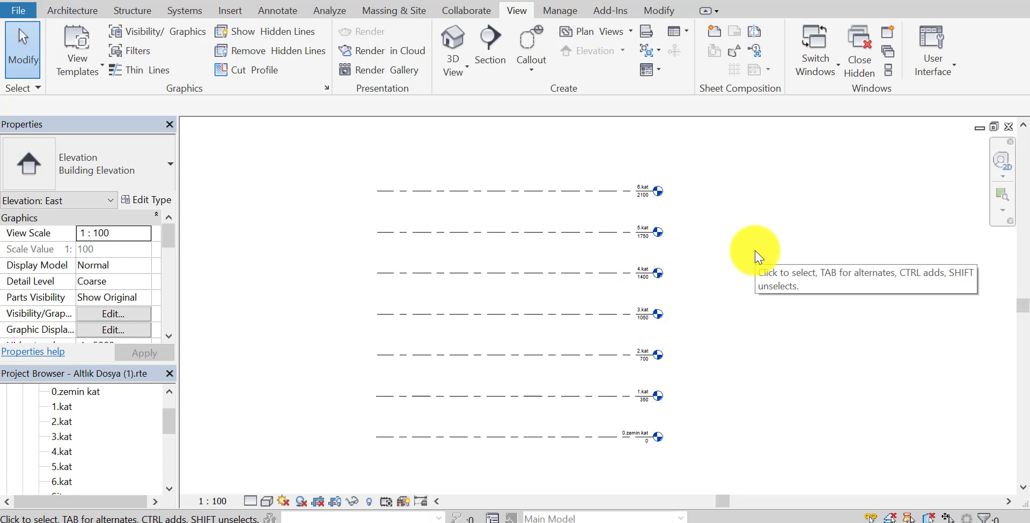
left_click(83, 13)
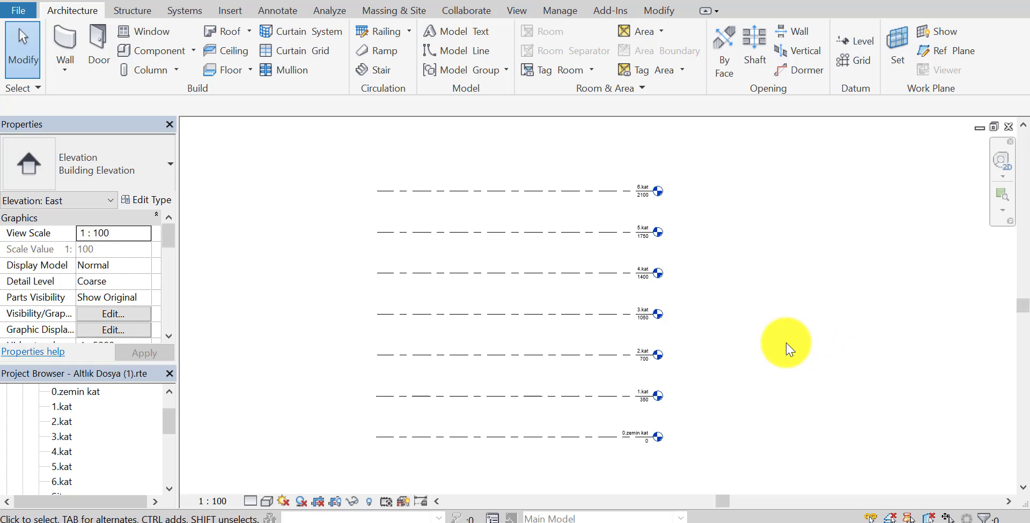
left_click(515, 10)
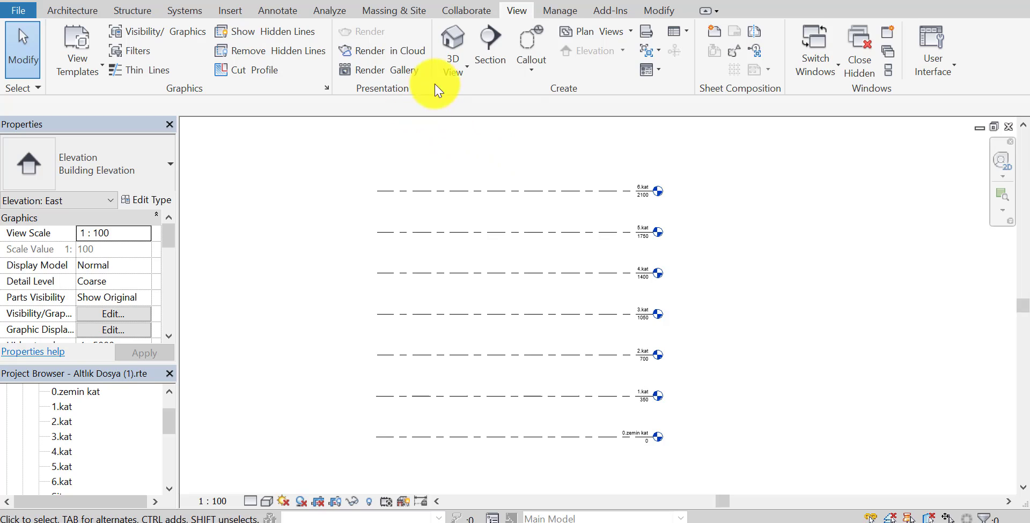
Open the Default 3D View and the ViewCube Options from its right-click menu
left_click(452, 72)
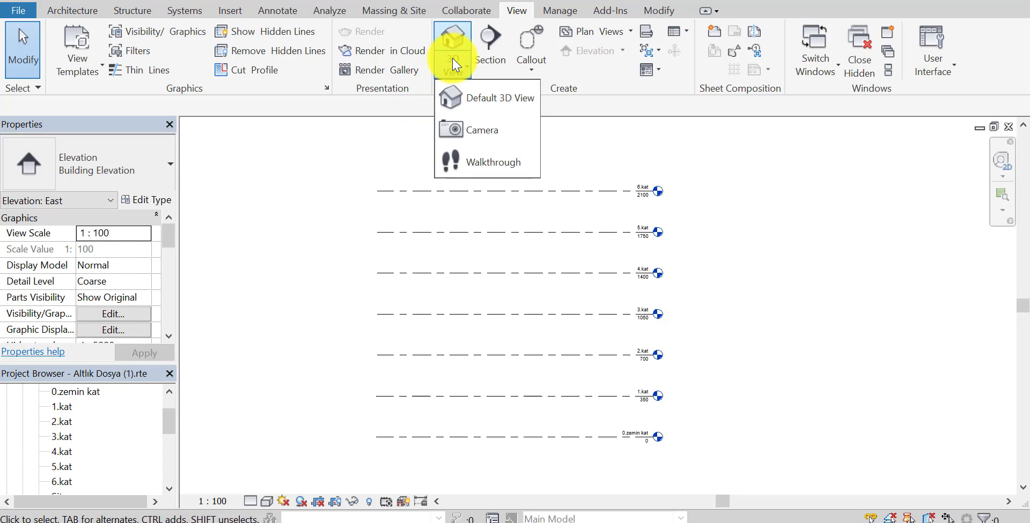
left_click(472, 100)
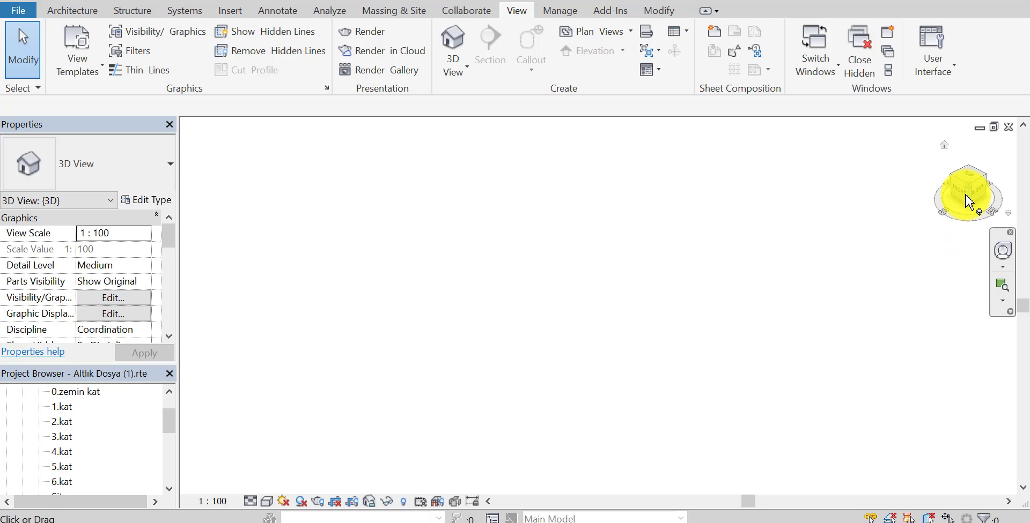
mouse_move(963, 189)
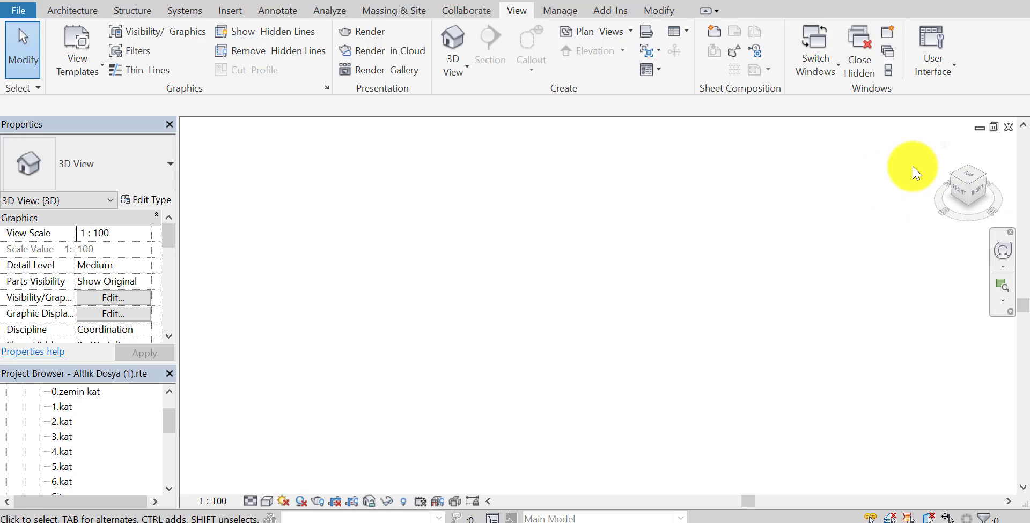
left_click(961, 197)
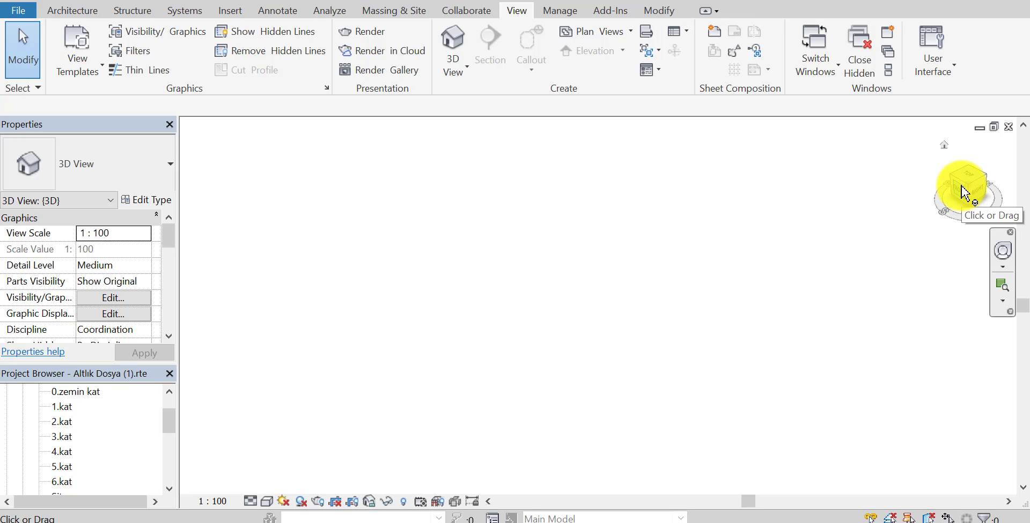
right_click(961, 186)
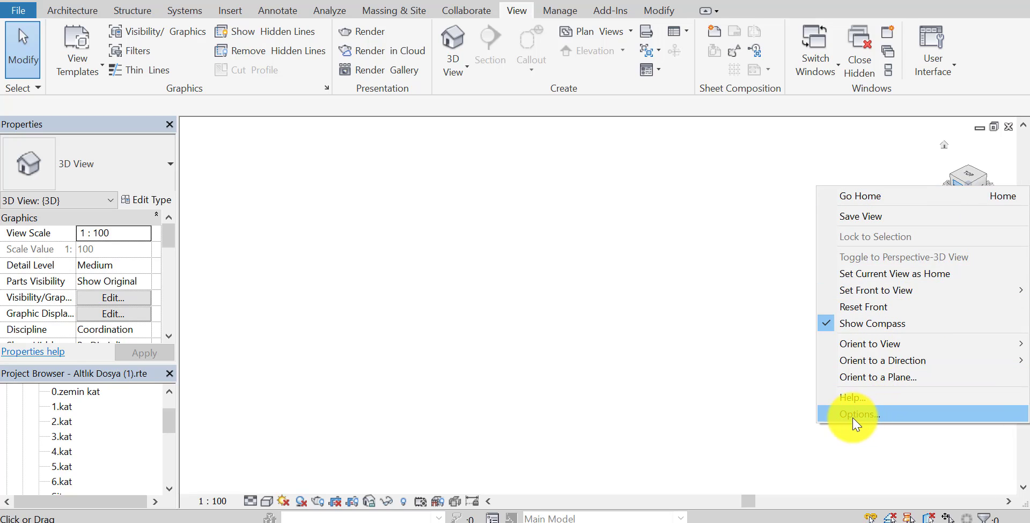
left_click(891, 414)
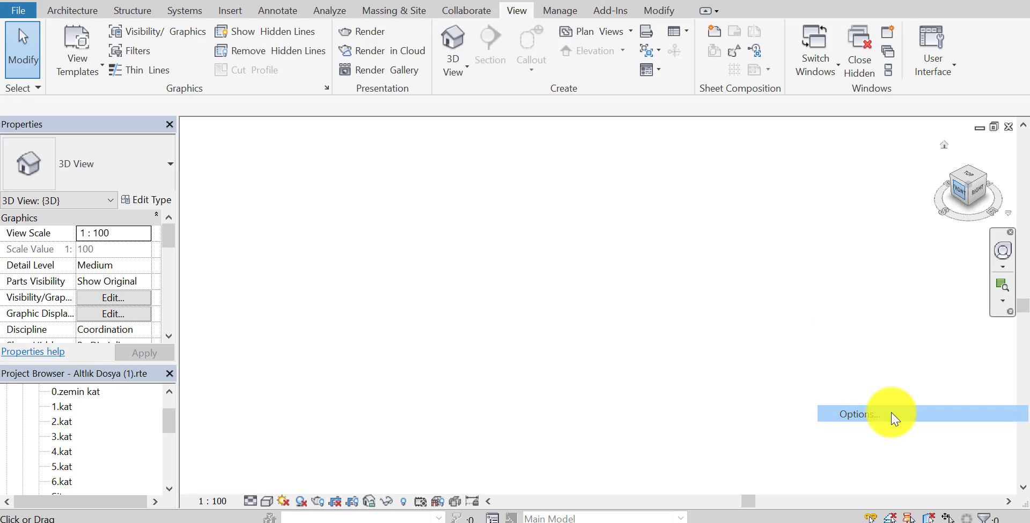
In the ViewCube options, choose Medium size and 100 % inactive opacity, then apply
left_click(662, 62)
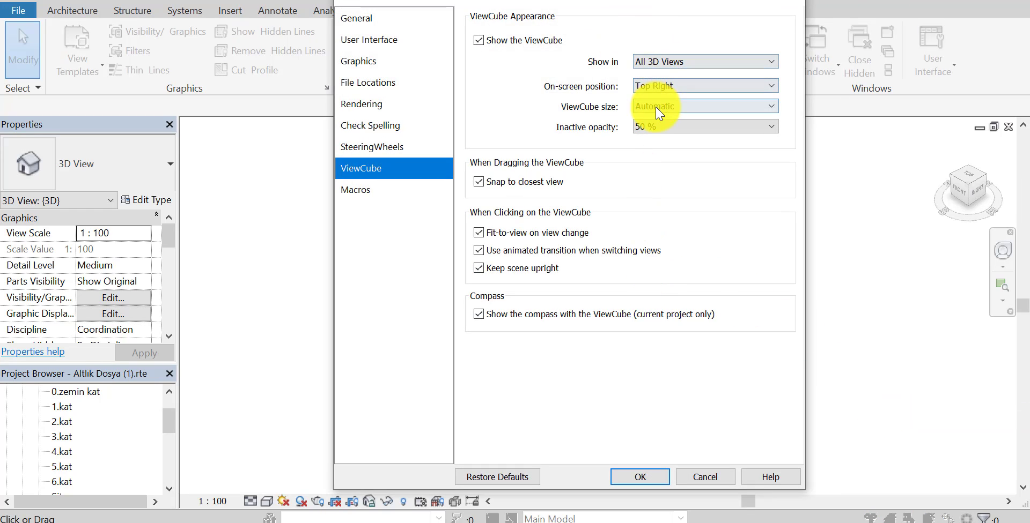
left_click(660, 75)
left_click(668, 106)
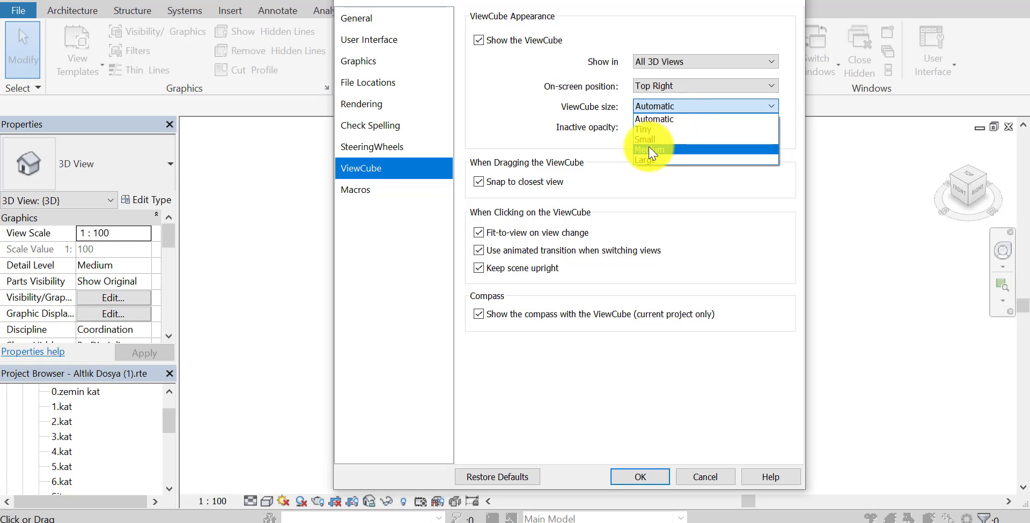
left_click(617, 146)
scroll(666, 108, "down", 2)
left_click(666, 107)
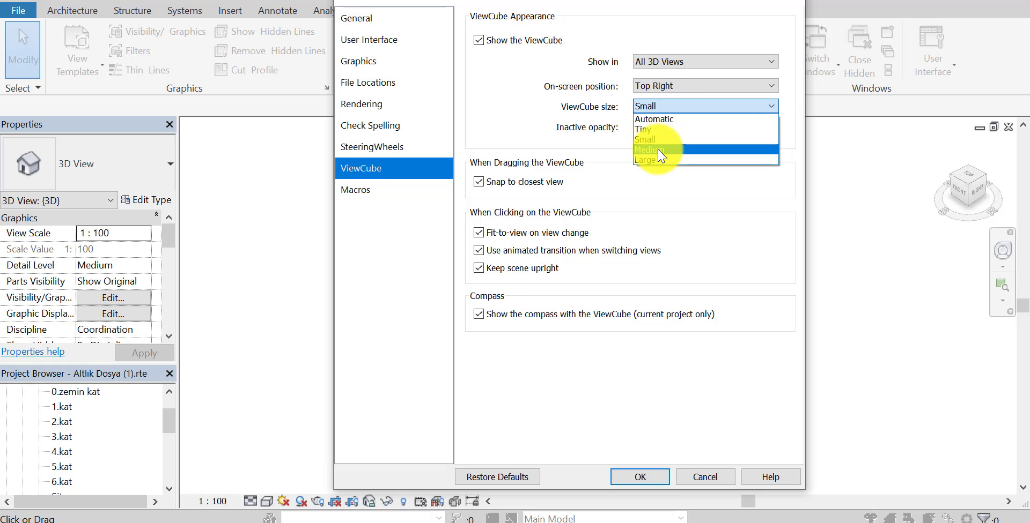
left_click(658, 149)
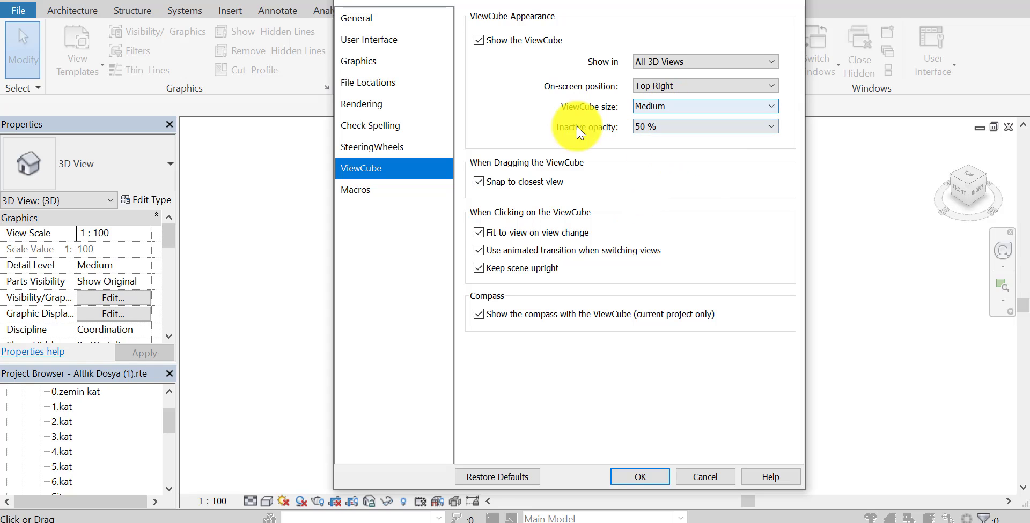
left_click(676, 137)
left_click(655, 179)
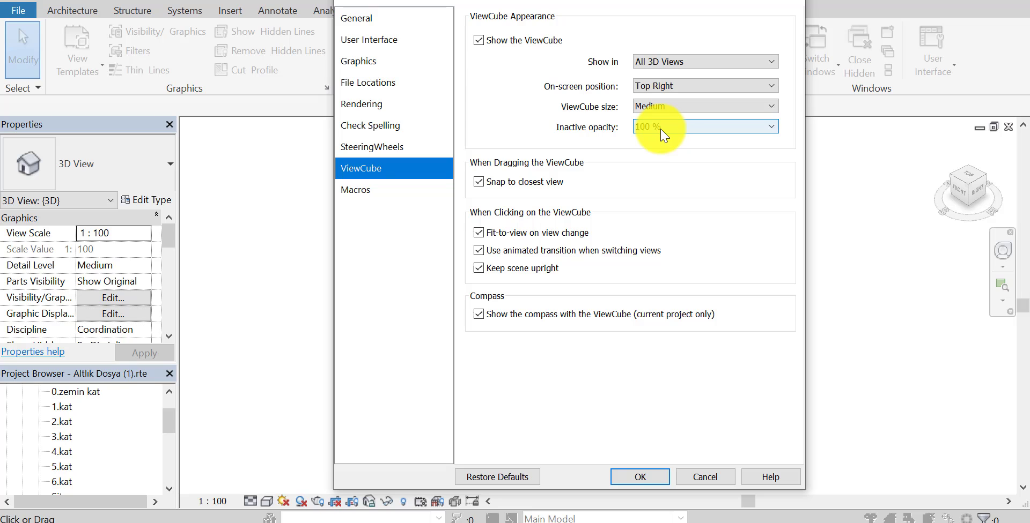
left_click(622, 477)
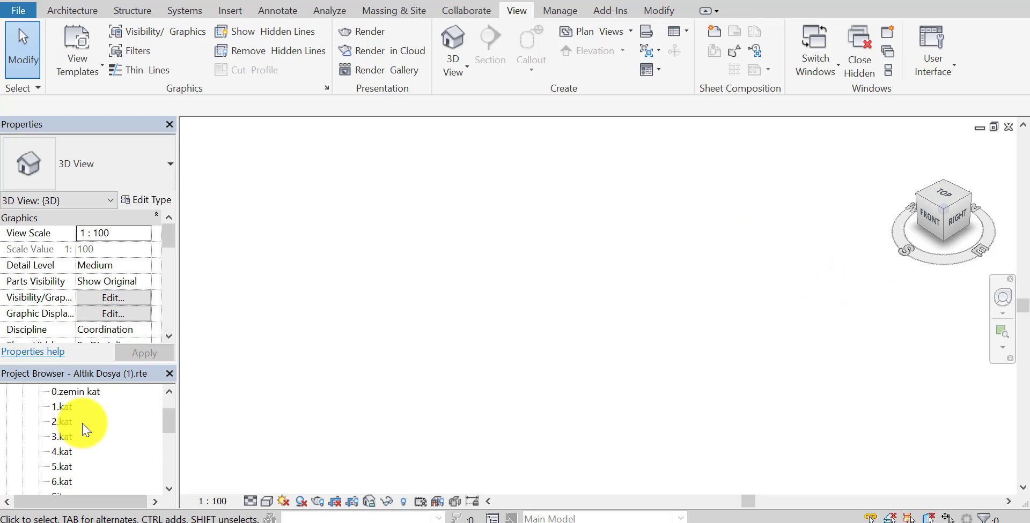
Open the 0.zemin kat floor plan from the Project Browser's Floor Plans list
left_click_drag(172, 429, 172, 416)
double_click(78, 437)
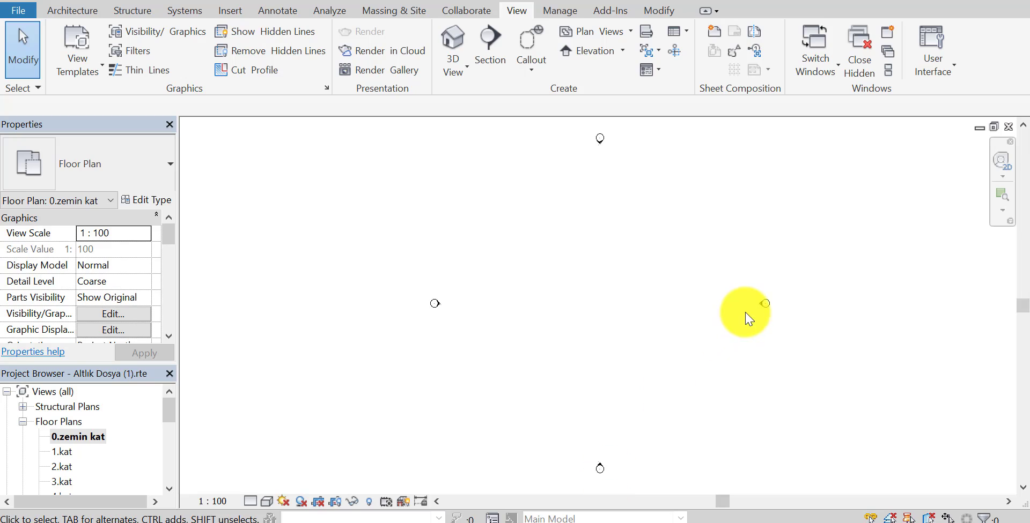
left_click(363, 268)
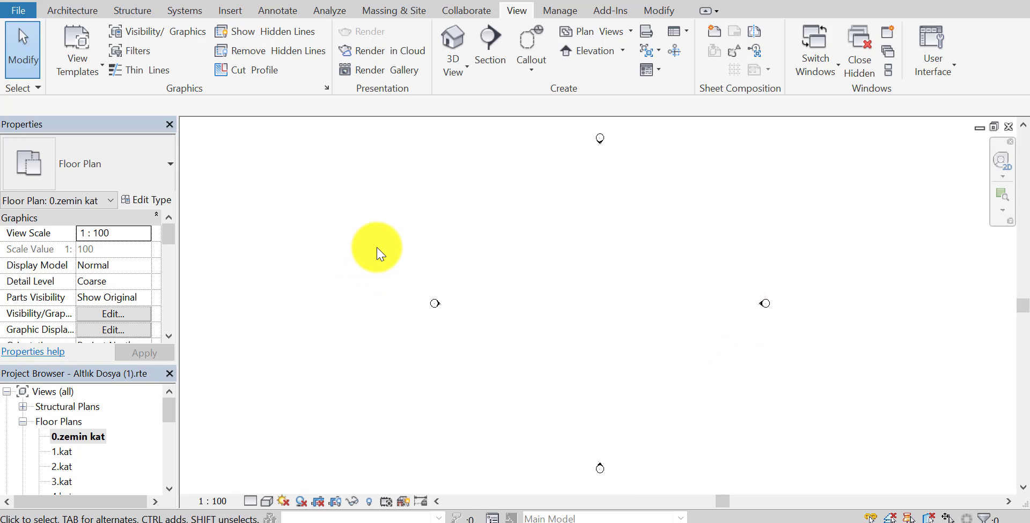